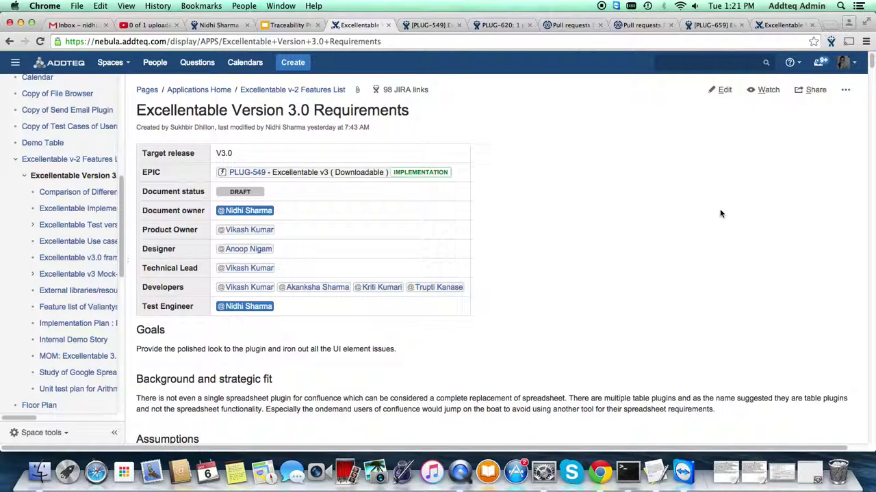
Look through the templates for creating a page in the Applications space down to Product requirements, and leave without creating one
{"action": "left_click", "coordinate": [293, 62]}
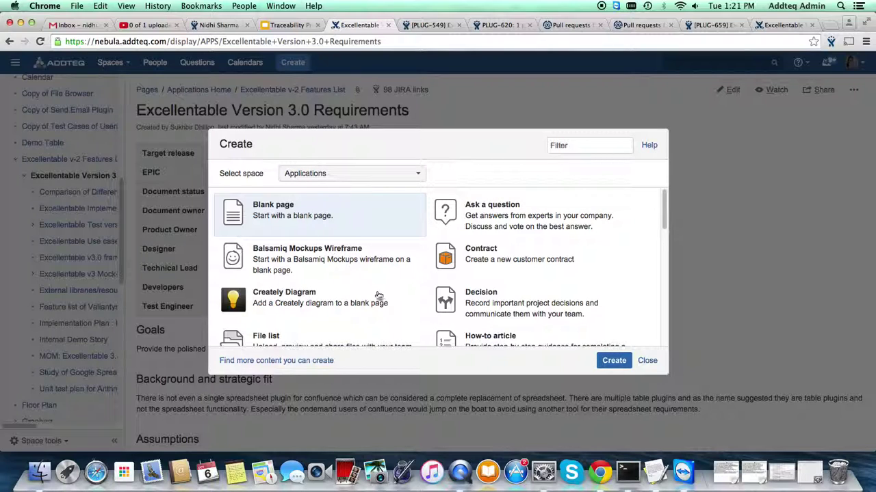
{"action": "scroll", "coordinate": [379, 296], "scroll_direction": "down", "scroll_amount": 3}
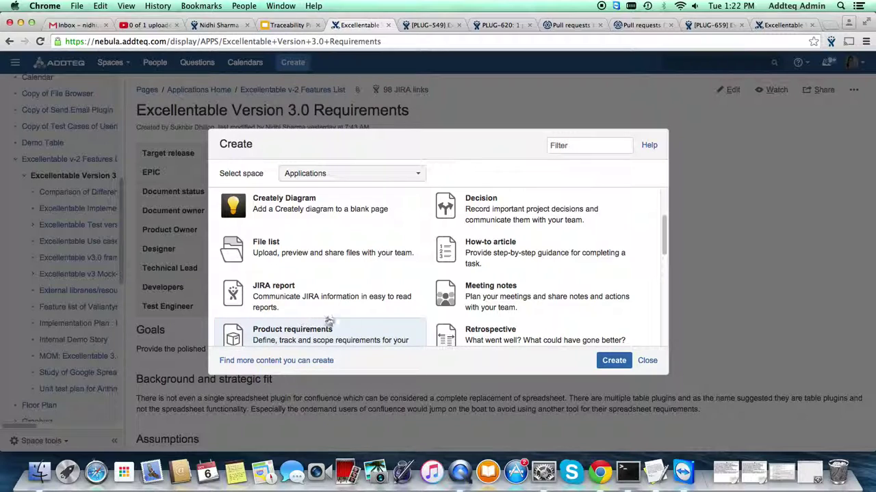
{"action": "left_click", "coordinate": [647, 361]}
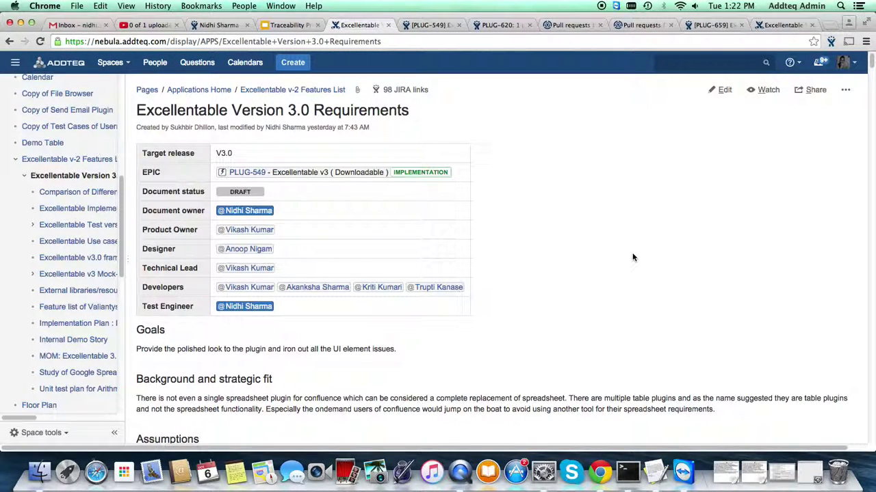
Try to add an inline comment to "spreadsheet plugin for confluence" under Background and strategic fit, and reload the page
{"action": "scroll", "coordinate": [632, 257], "scroll_direction": "down", "scroll_amount": 1}
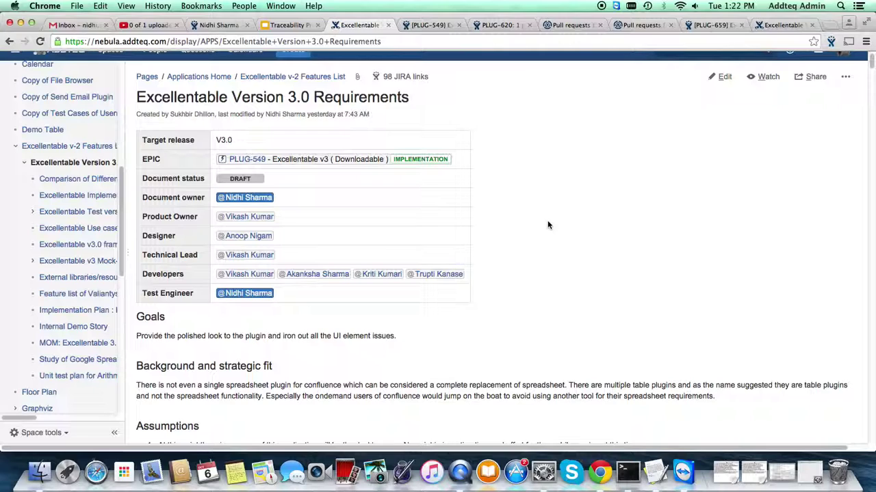
{"action": "scroll", "coordinate": [551, 262], "scroll_direction": "up", "scroll_amount": 1}
{"action": "scroll", "coordinate": [552, 262], "scroll_direction": "down", "scroll_amount": 3}
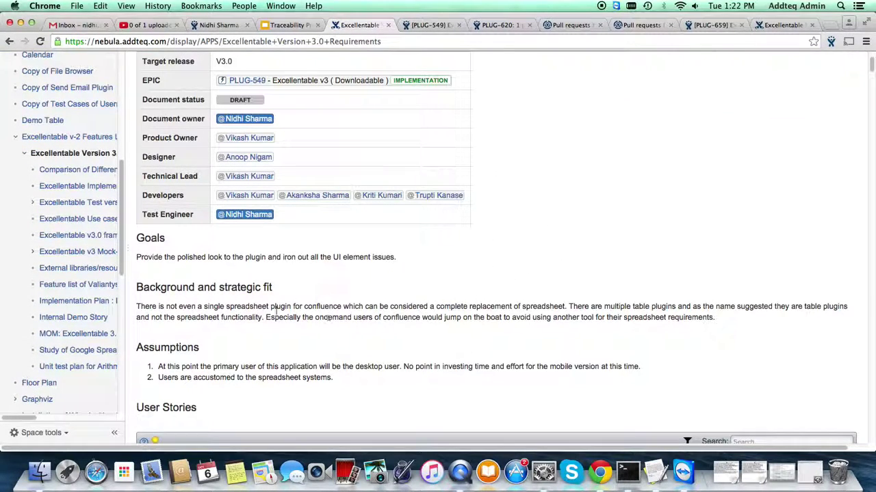
{"action": "left_click_drag", "start_coordinate": [228, 309], "coordinate": [344, 305]}
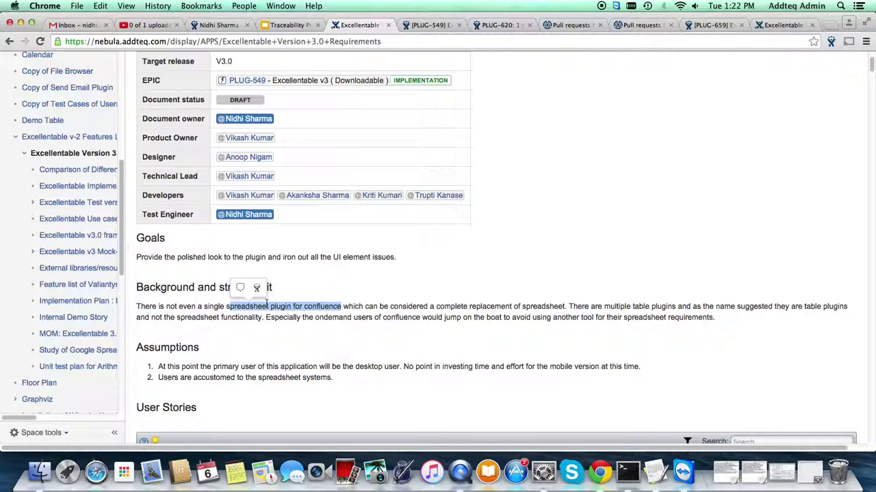
{"action": "left_click", "coordinate": [236, 288]}
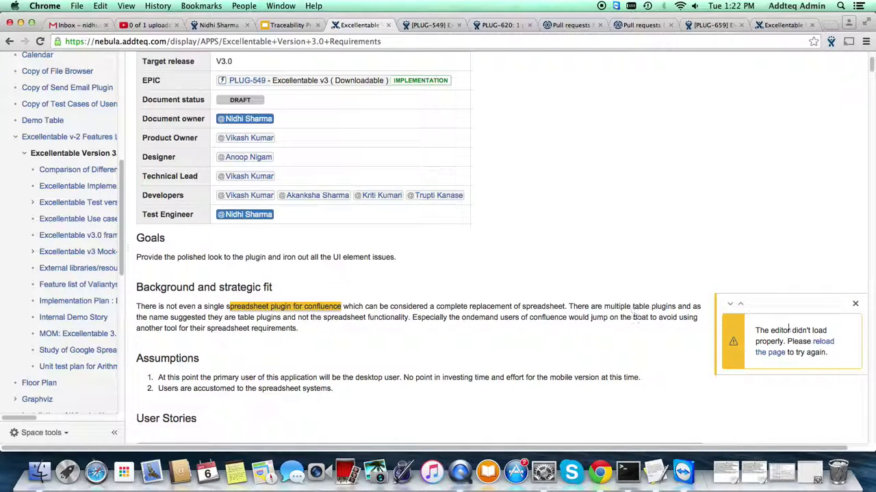
{"action": "left_click", "coordinate": [825, 348]}
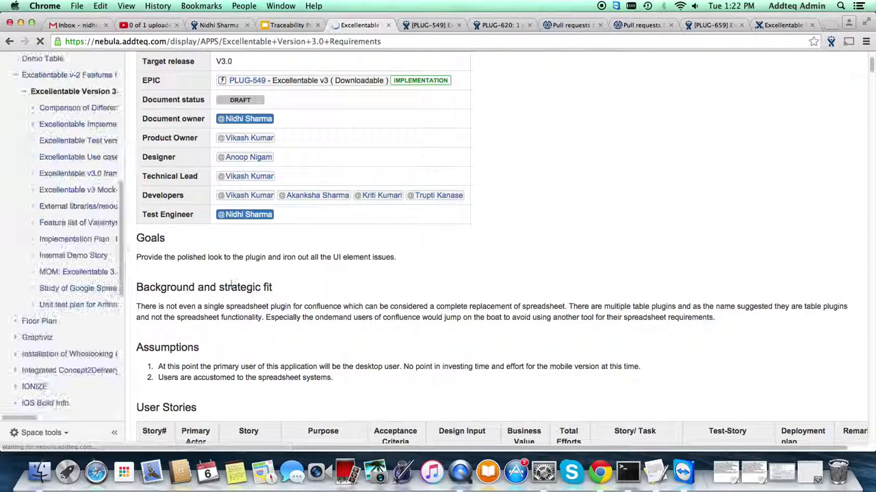
Draft an inline comment on "single spreadsheet" that mentions the designer, and discard it unsaved
{"action": "left_click_drag", "start_coordinate": [204, 306], "coordinate": [270, 307]}
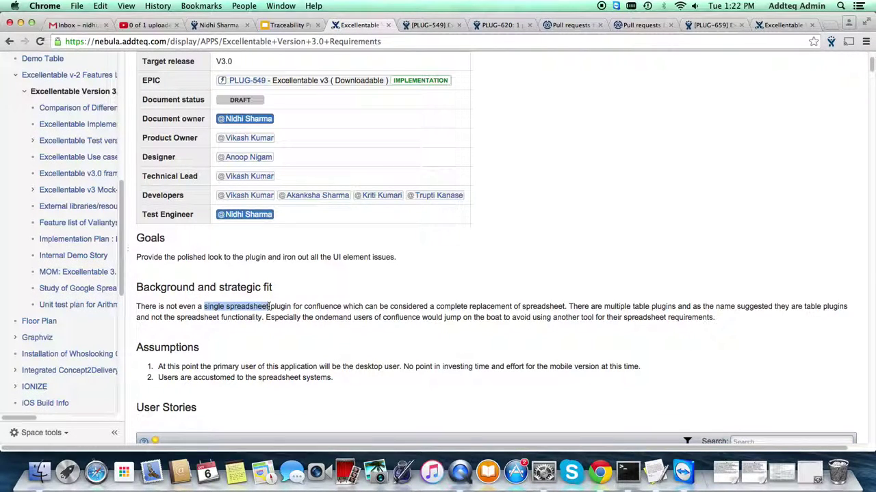
{"action": "left_click", "coordinate": [214, 291]}
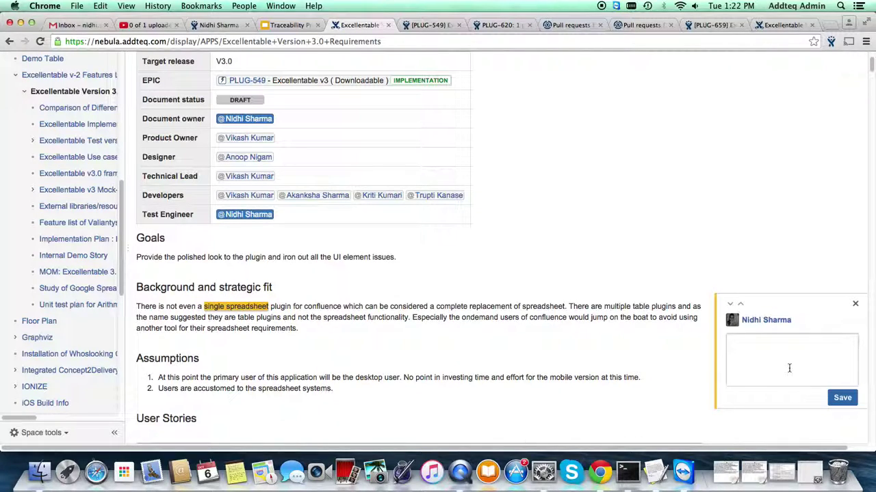
{"action": "type", "text": "@an"}
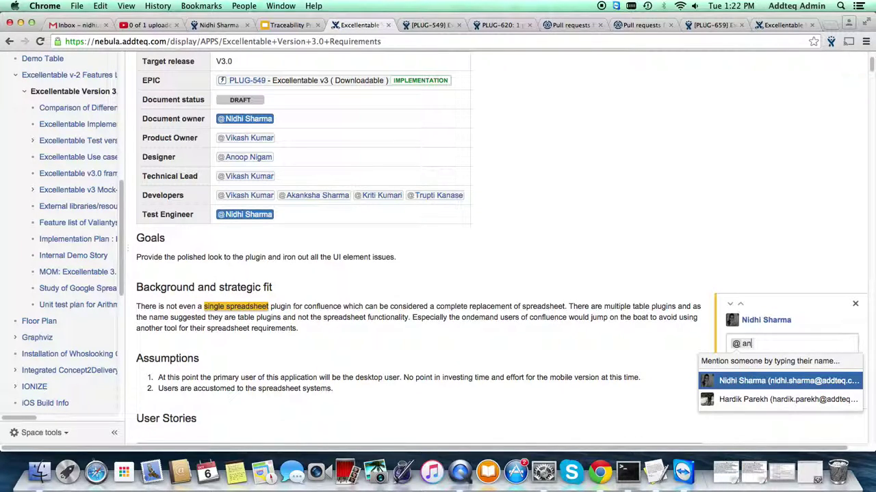
{"action": "type", "text": "oop"}
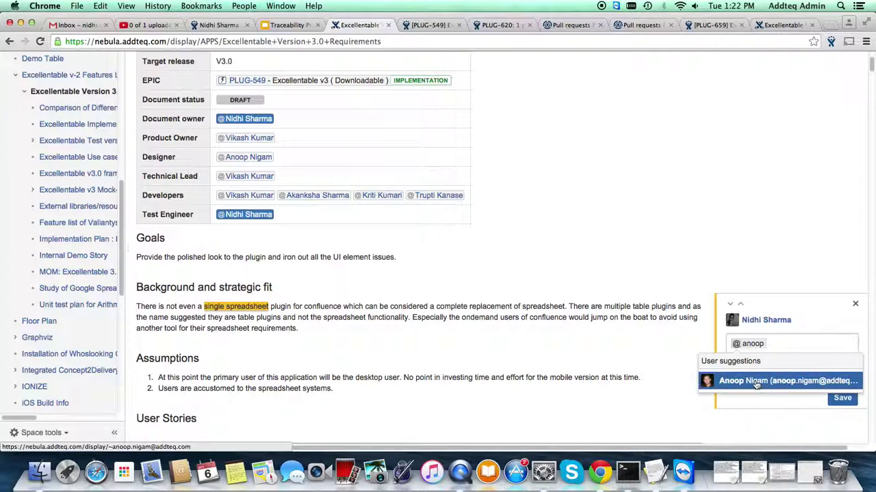
{"action": "left_click", "coordinate": [756, 381]}
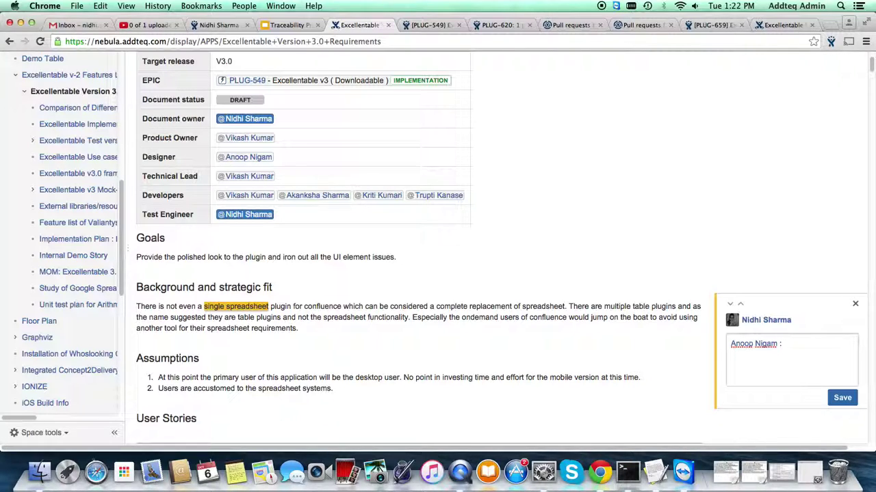
{"action": "left_click", "coordinate": [855, 304]}
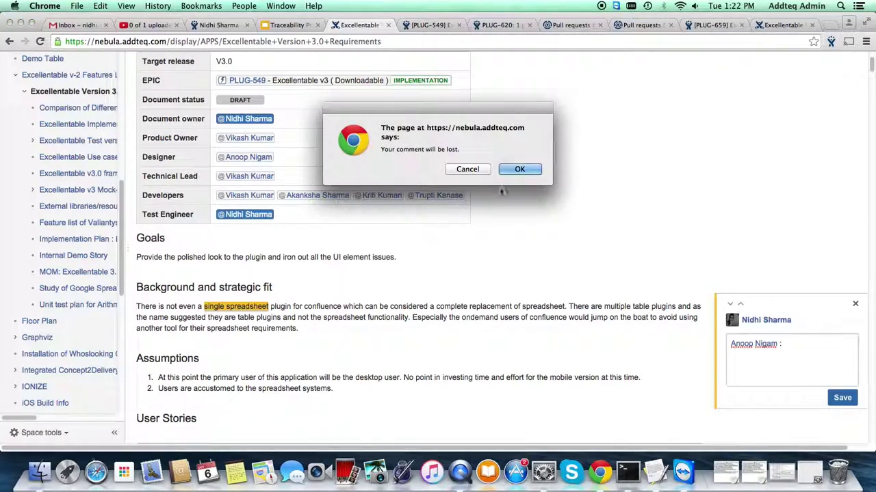
{"action": "left_click", "coordinate": [519, 169]}
Draft a general comment at the end of the page that mentions a colleague, and discard it unsaved
{"action": "scroll", "coordinate": [506, 205], "scroll_direction": "down", "scroll_amount": 10}
{"action": "left_click_drag", "start_coordinate": [872, 103], "coordinate": [871, 439]}
{"action": "left_click", "coordinate": [202, 338]}
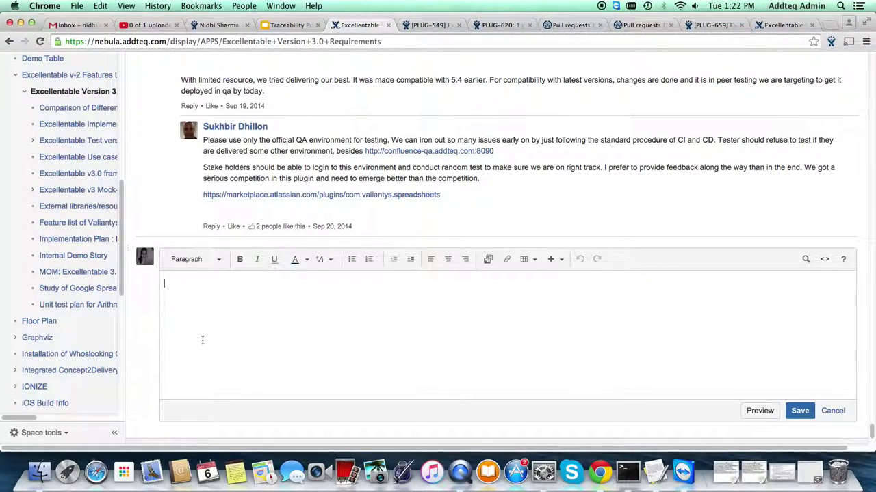
{"action": "type", "text": "@ uday"}
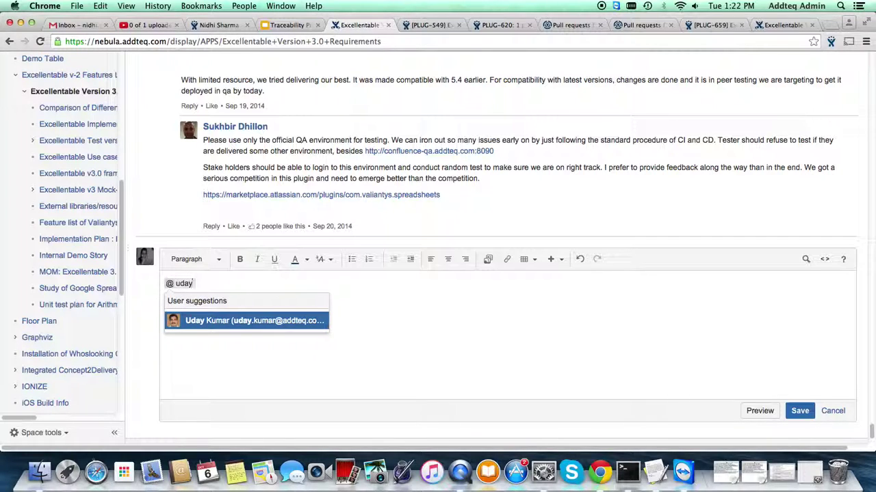
{"action": "left_click", "coordinate": [200, 319]}
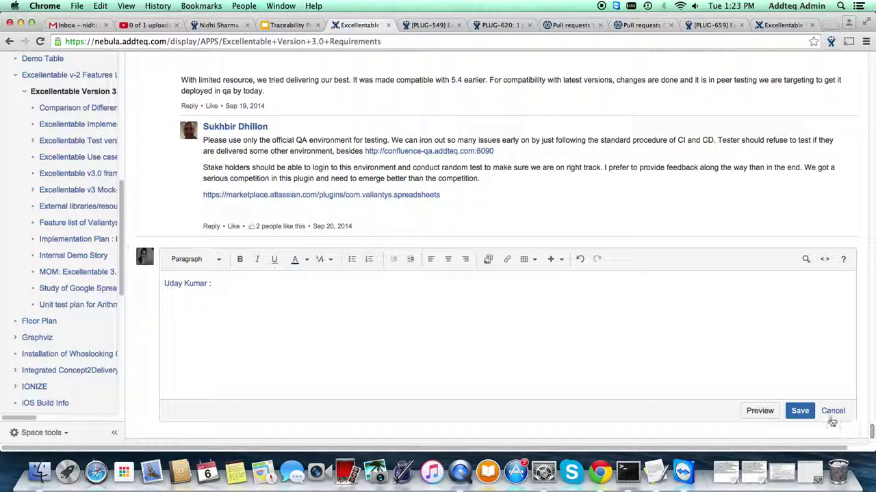
{"action": "left_click", "coordinate": [833, 411]}
{"action": "left_click", "coordinate": [516, 169]}
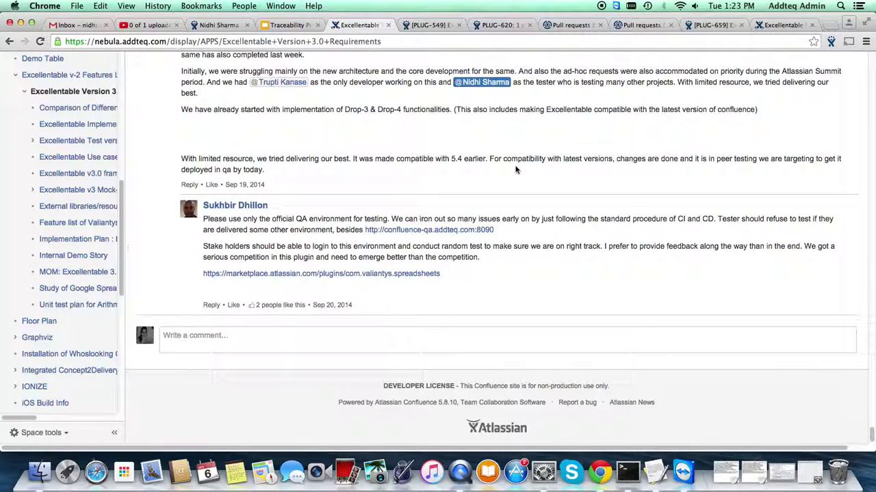
Review the version history of the Excellentable Version 3.0 Requirements page, and return to the page
{"action": "left_click_drag", "start_coordinate": [870, 433], "coordinate": [871, 62]}
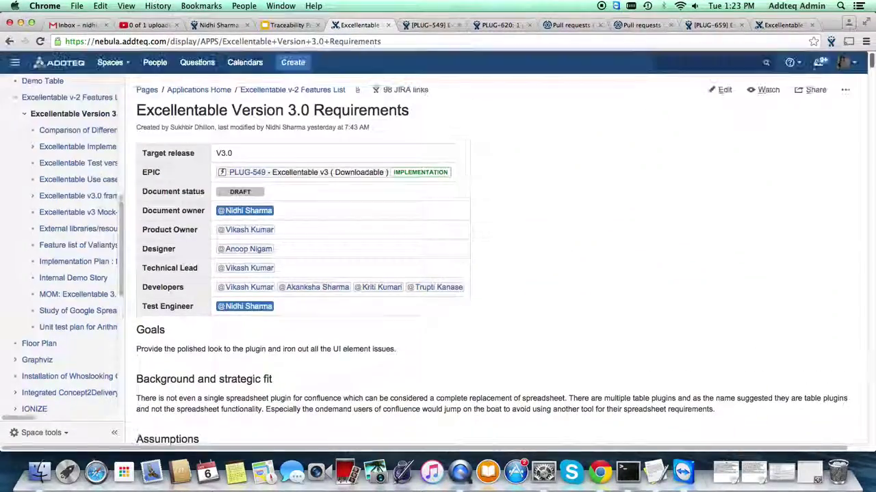
{"action": "left_click", "coordinate": [845, 90]}
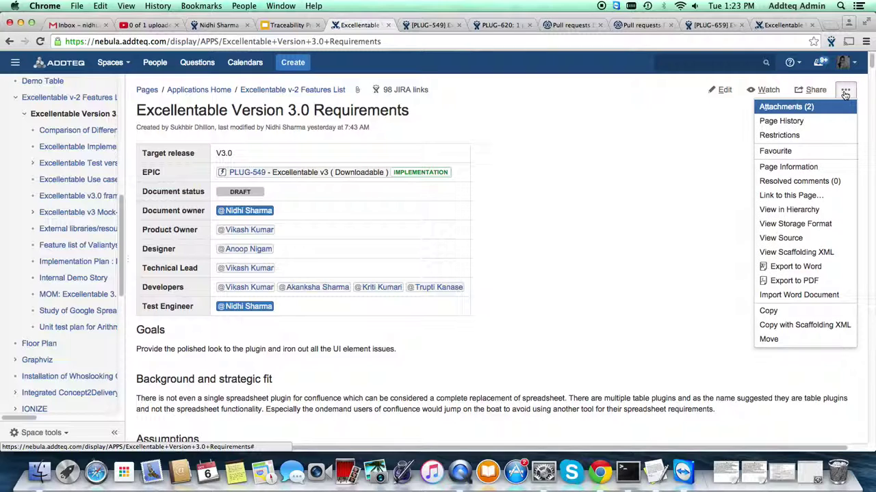
{"action": "left_click", "coordinate": [794, 121]}
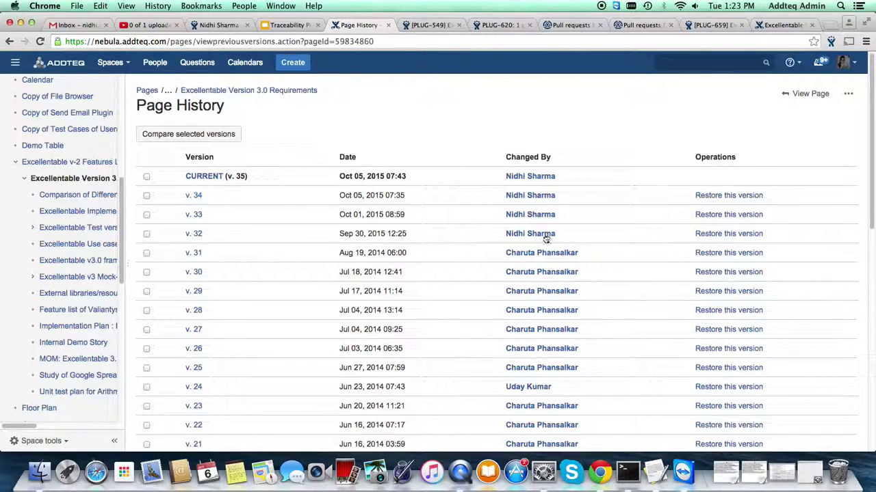
{"action": "scroll", "coordinate": [541, 274], "scroll_direction": "down", "scroll_amount": 5}
{"action": "scroll", "coordinate": [537, 301], "scroll_direction": "up", "scroll_amount": 4}
{"action": "scroll", "coordinate": [538, 308], "scroll_direction": "up", "scroll_amount": 3}
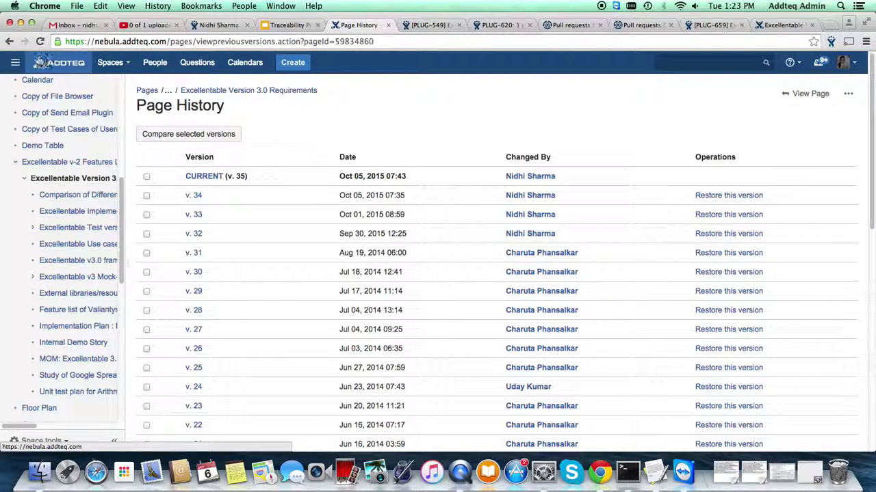
{"action": "left_click", "coordinate": [9, 42]}
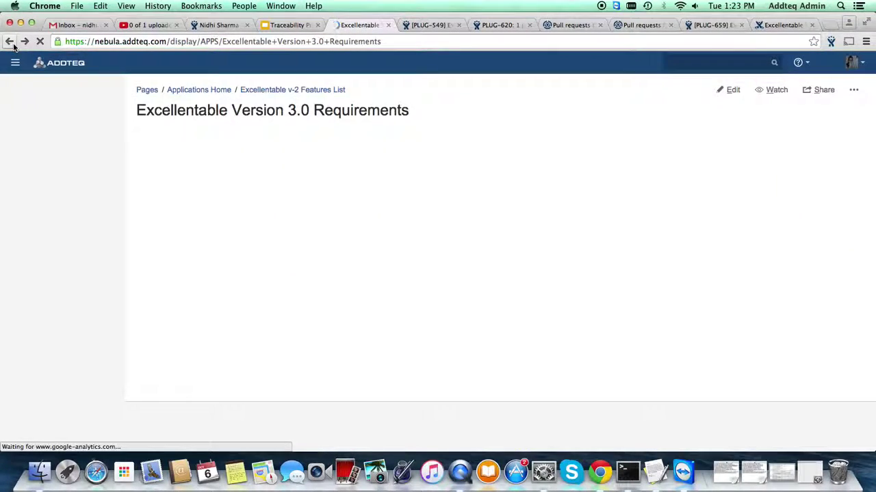
Present the JIRA "Project Tracking" slide of the Traceability Presentation in Google Slides full screen, and exit the presentation
{"action": "left_click", "coordinate": [286, 26]}
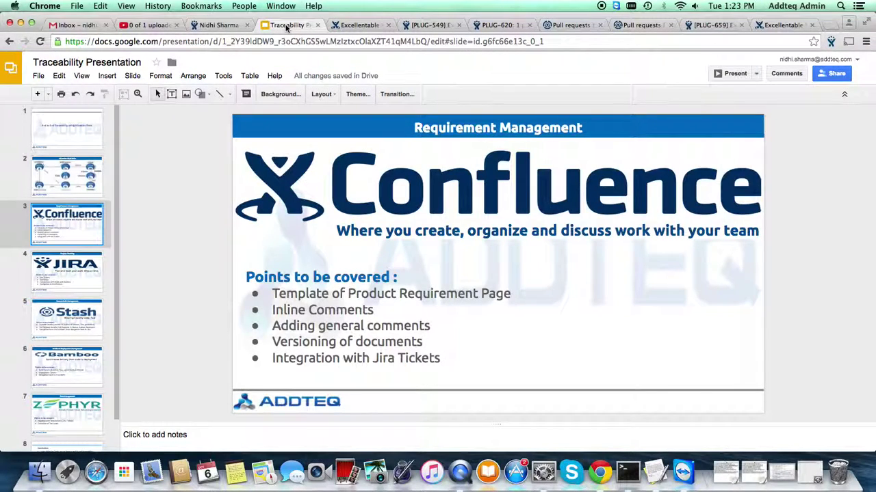
{"action": "left_click", "coordinate": [65, 272]}
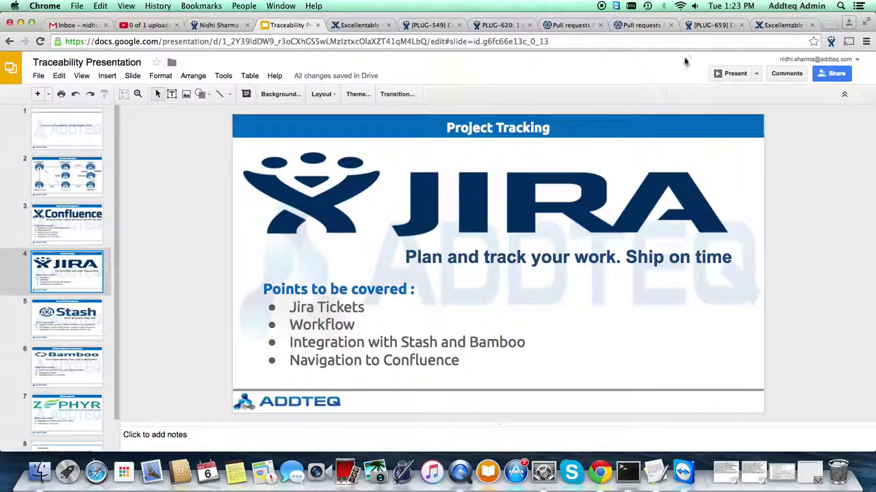
{"action": "left_click", "coordinate": [731, 73]}
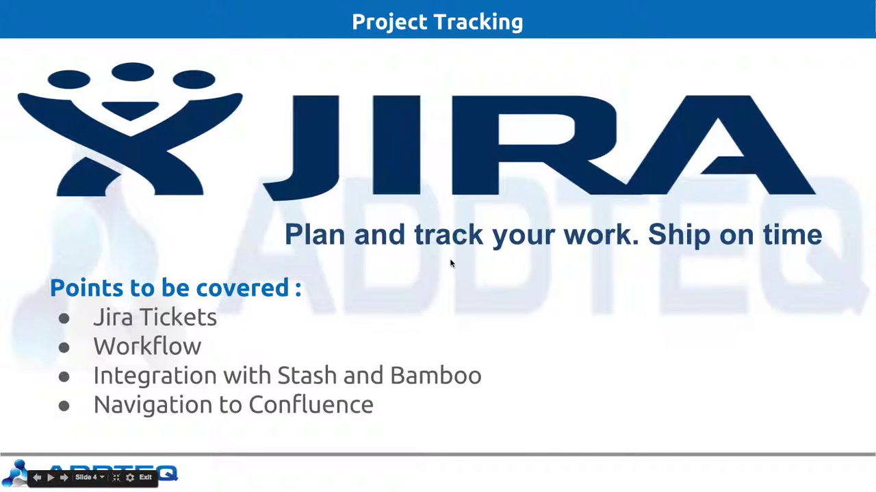
{"action": "key", "text": "Escape"}
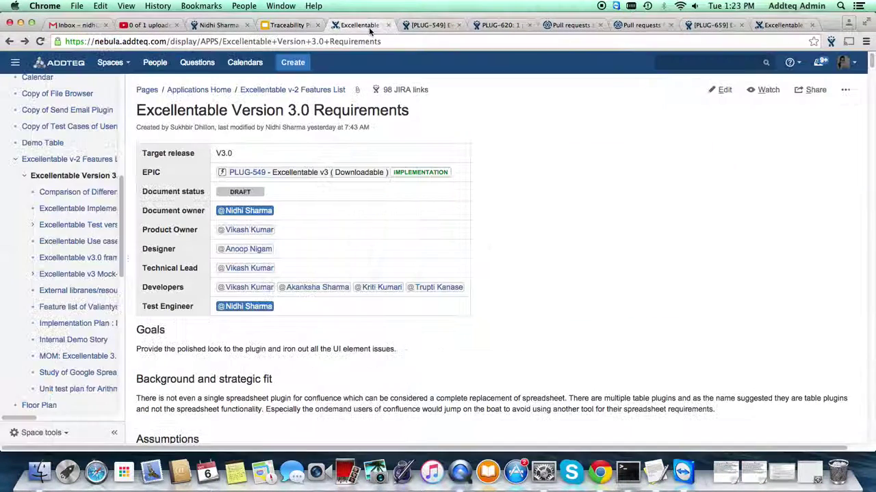
Switch back to Confluence and open the PLUG-549 epic from the requirements page in a new browser tab, closing the copy already open
{"action": "left_click", "coordinate": [359, 25]}
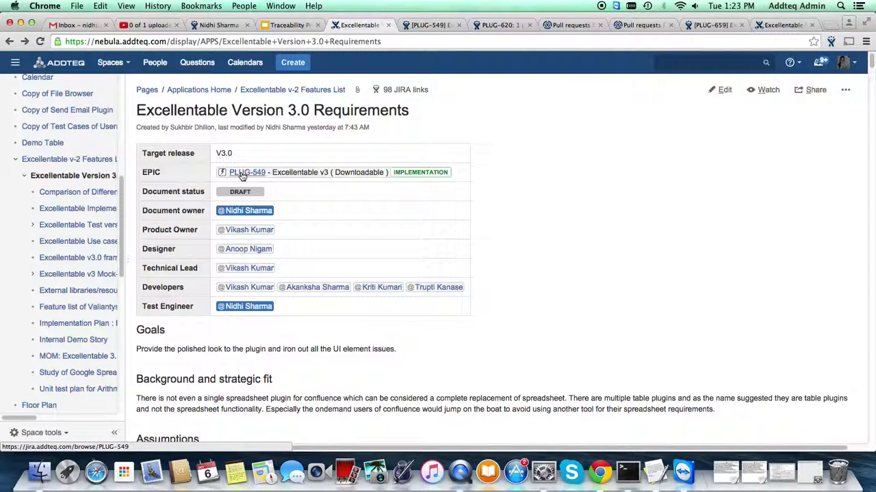
{"action": "left_click", "coordinate": [423, 24]}
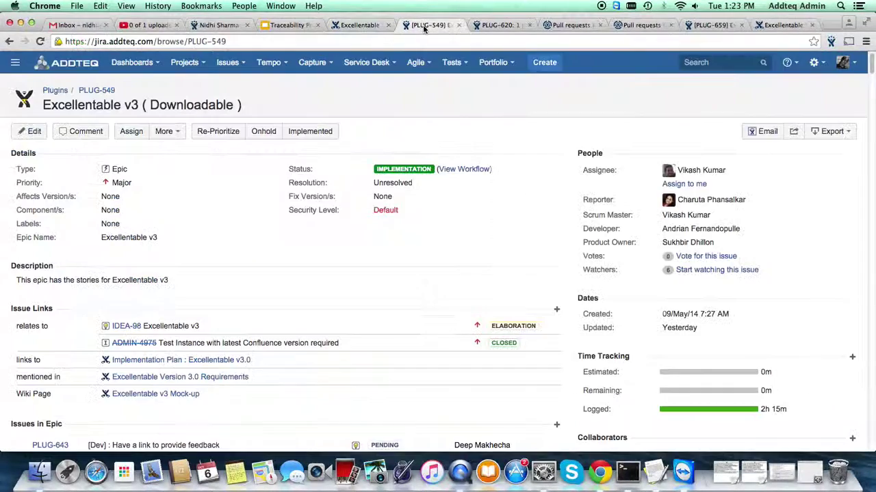
{"action": "left_click", "coordinate": [359, 26]}
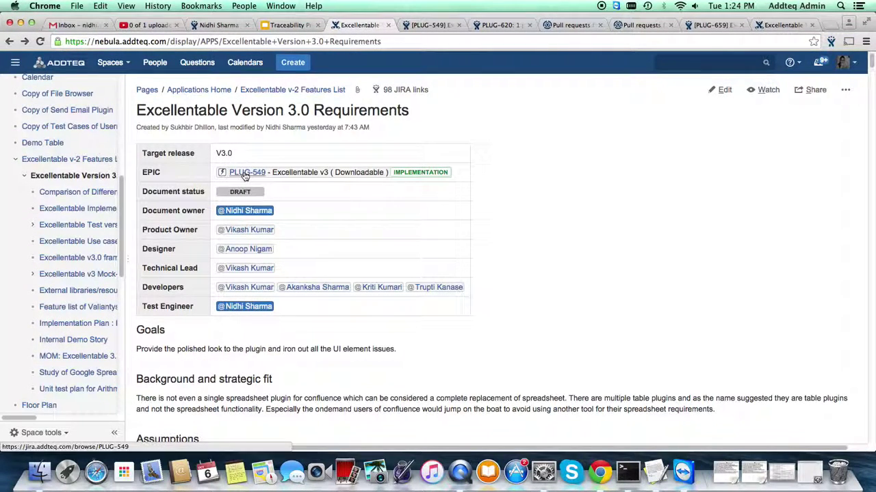
{"action": "right_click", "coordinate": [246, 174]}
{"action": "left_click", "coordinate": [264, 177]}
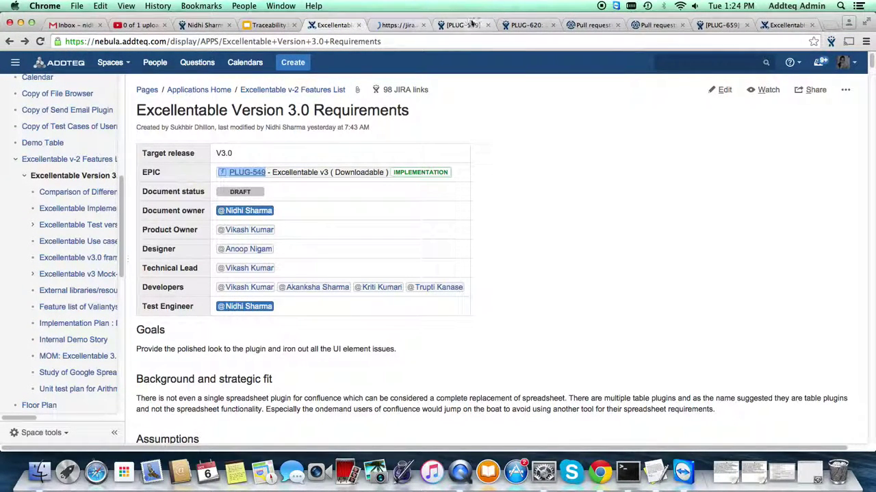
{"action": "left_click", "coordinate": [487, 26]}
{"action": "left_click", "coordinate": [411, 25]}
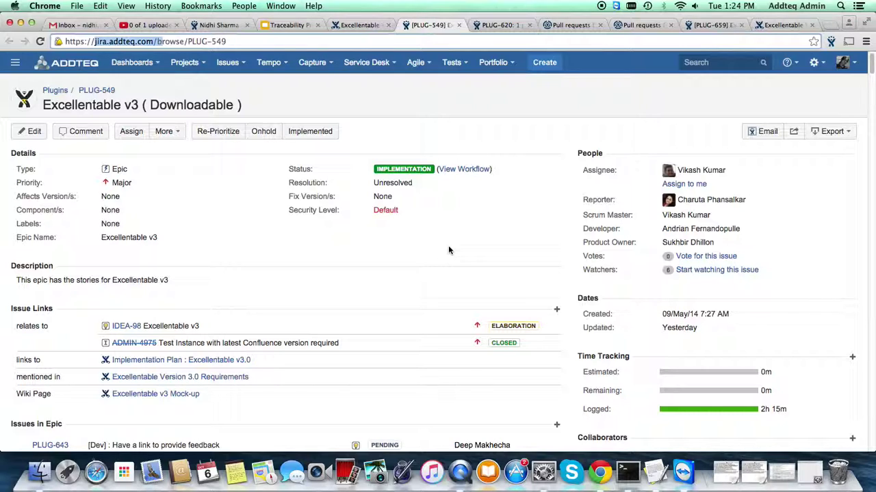
Examine the PLUG-549 epic's details, issue links and the list of issues in the epic
{"action": "scroll", "coordinate": [448, 250], "scroll_direction": "down", "scroll_amount": 1}
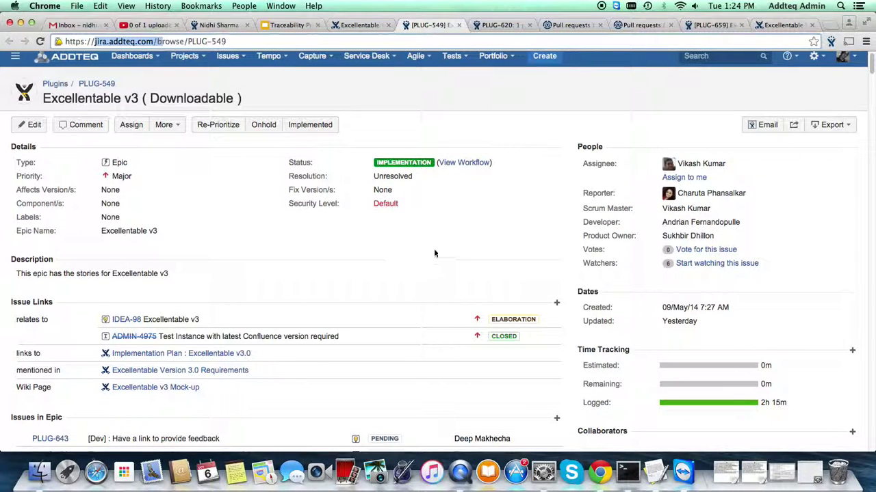
{"action": "scroll", "coordinate": [443, 245], "scroll_direction": "down", "scroll_amount": 1}
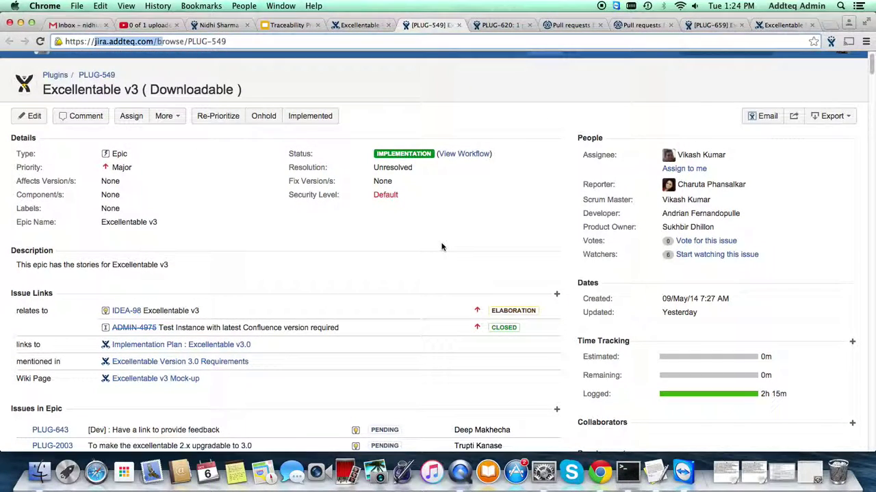
{"action": "scroll", "coordinate": [441, 247], "scroll_direction": "down", "scroll_amount": 5}
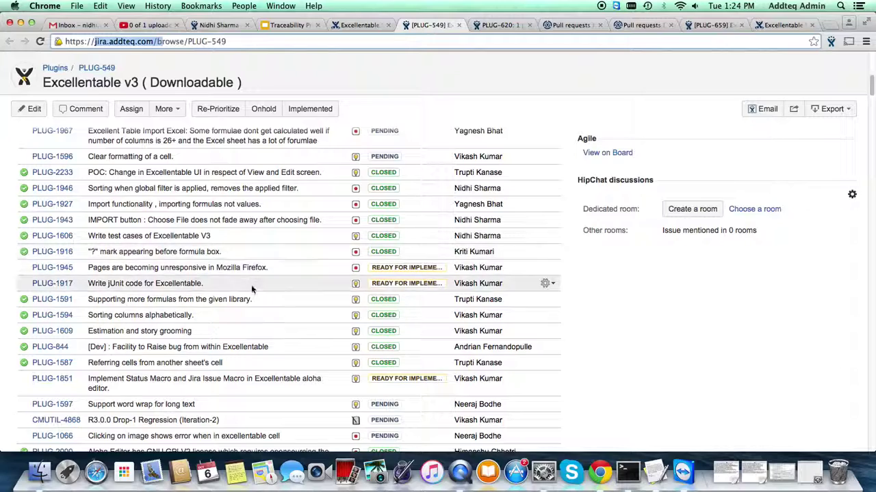
Display the PLUG-549 epic's Internal Milestone Workflow, inspect the transitions around the Implementation status, and close the diagram
{"action": "scroll", "coordinate": [246, 291], "scroll_direction": "up", "scroll_amount": 2}
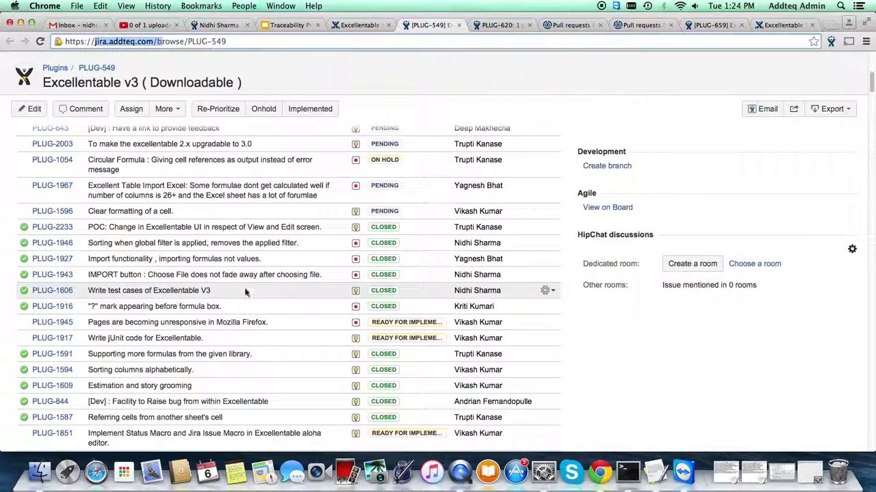
{"action": "scroll", "coordinate": [247, 290], "scroll_direction": "up", "scroll_amount": 5}
{"action": "scroll", "coordinate": [248, 290], "scroll_direction": "down", "scroll_amount": 1}
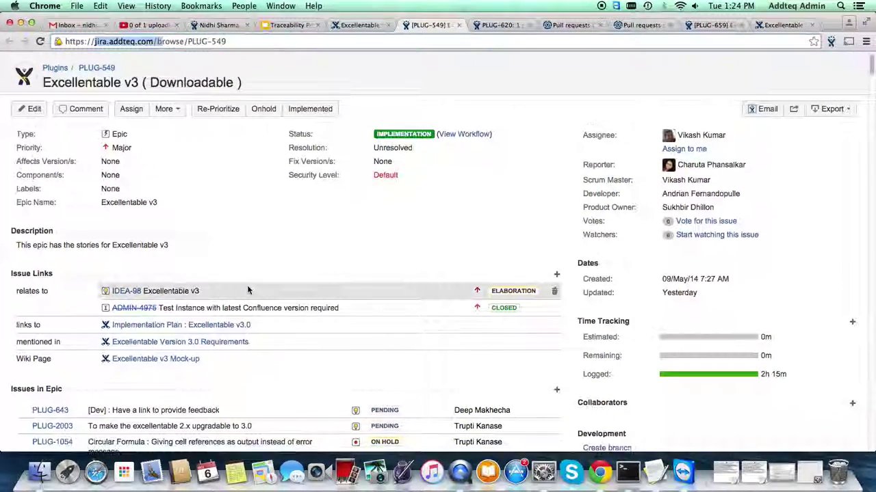
{"action": "scroll", "coordinate": [264, 284], "scroll_direction": "up", "scroll_amount": 2}
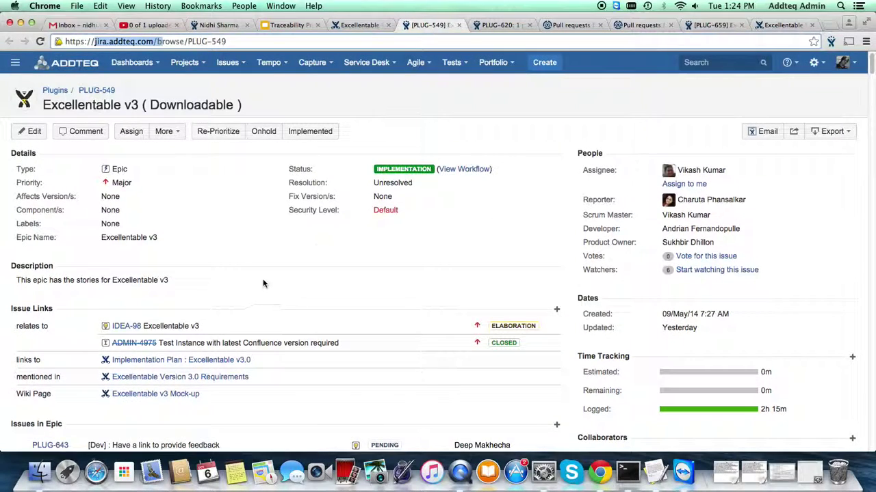
{"action": "left_click", "coordinate": [463, 169]}
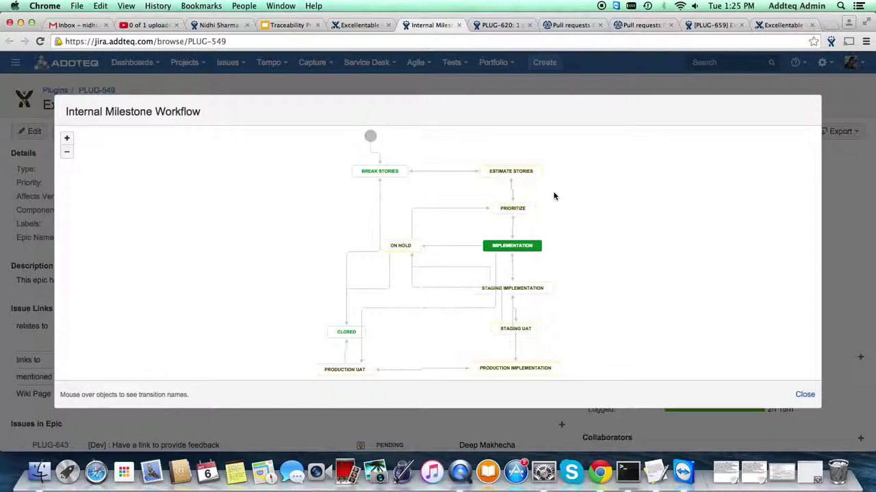
{"action": "left_click", "coordinate": [357, 25]}
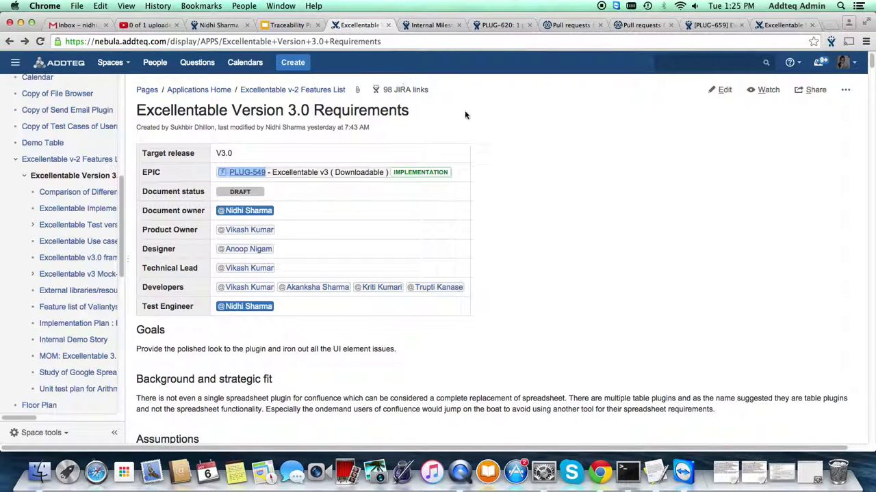
{"action": "left_click", "coordinate": [424, 25]}
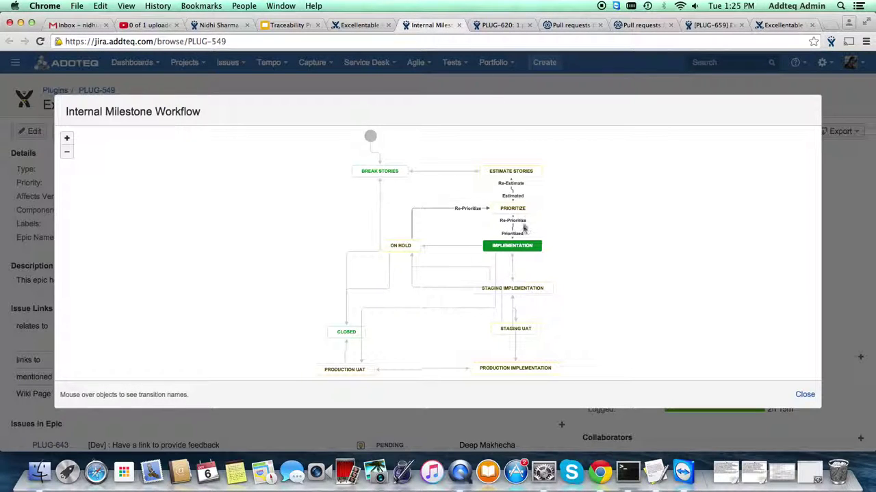
{"action": "mouse_move", "coordinate": [515, 245]}
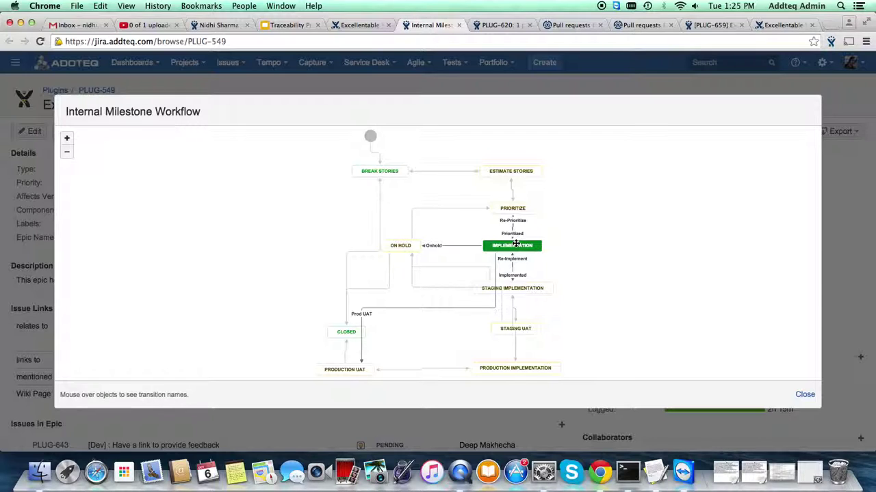
{"action": "left_click", "coordinate": [805, 395]}
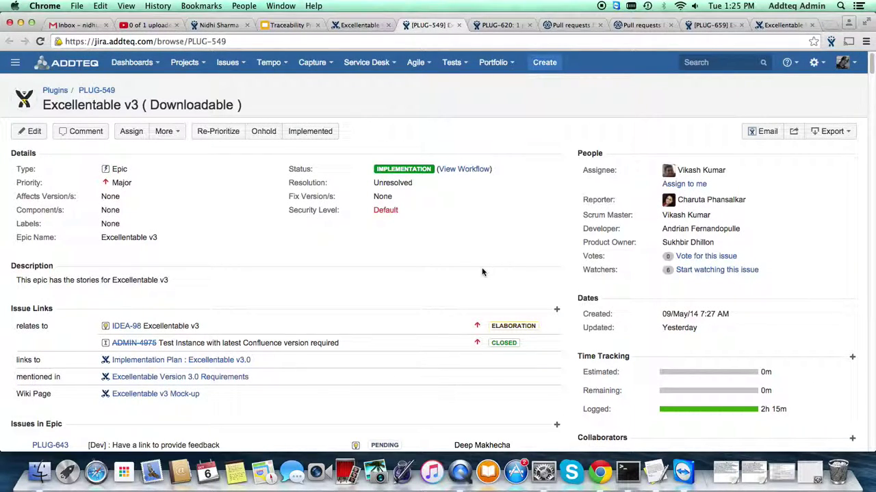
Look over the epic's list of issues, and close the details dialog in the already open PLUG-620 tab
{"action": "scroll", "coordinate": [480, 269], "scroll_direction": "down", "scroll_amount": 3}
{"action": "scroll", "coordinate": [480, 269], "scroll_direction": "down", "scroll_amount": 2}
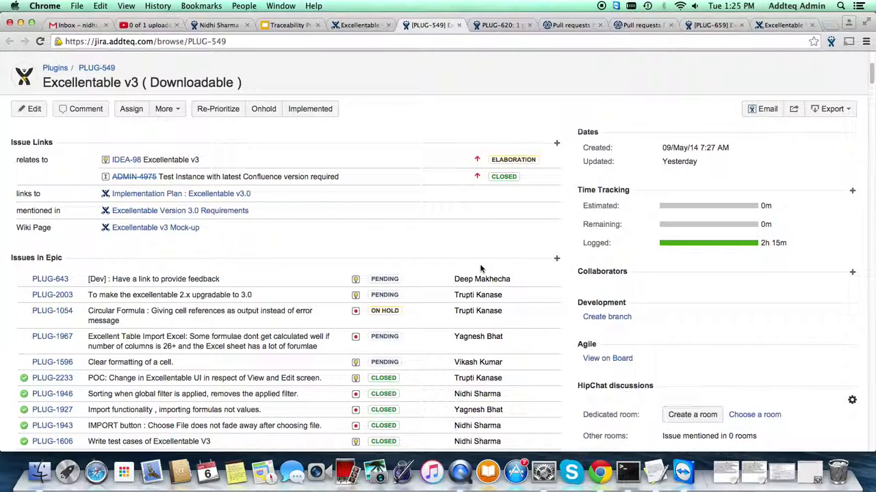
{"action": "scroll", "coordinate": [437, 263], "scroll_direction": "down", "scroll_amount": 1}
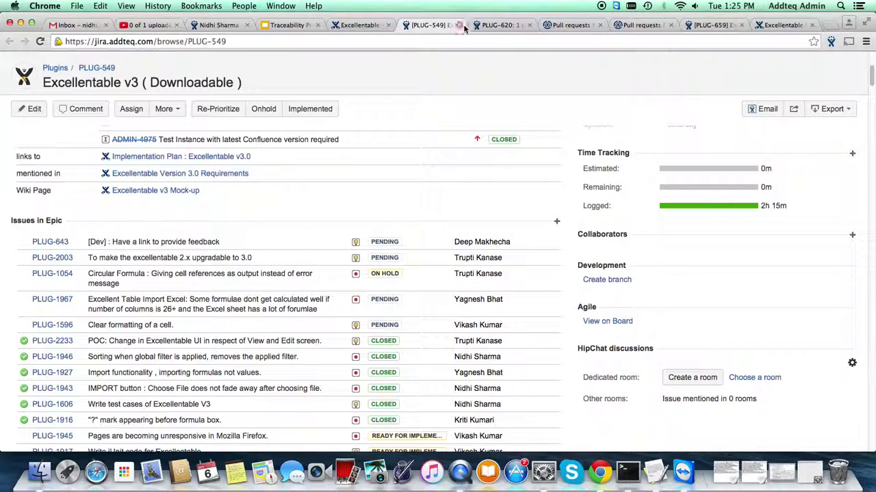
{"action": "left_click", "coordinate": [501, 26]}
{"action": "left_click", "coordinate": [693, 388]}
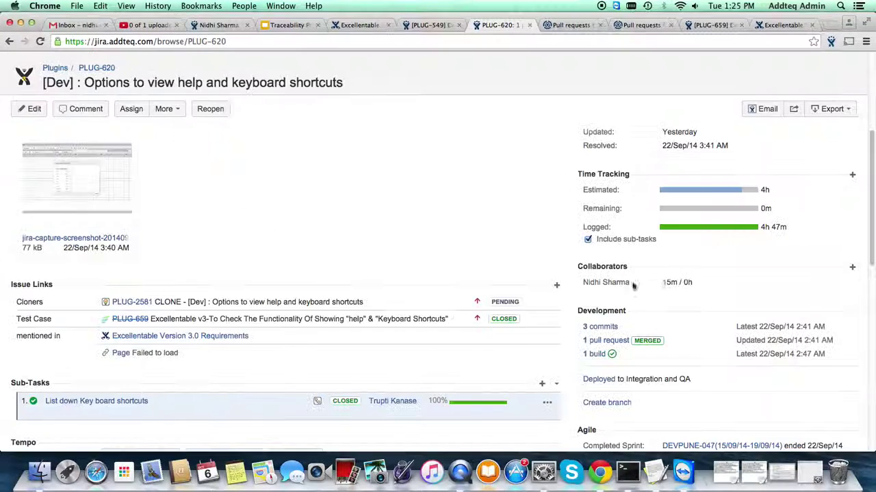
Open the PLUG-620 story from row 8 of the Confluence requirements table in a new browser tab, closing the older copy
{"action": "left_click", "coordinate": [353, 25]}
{"action": "scroll", "coordinate": [618, 252], "scroll_direction": "down", "scroll_amount": 15}
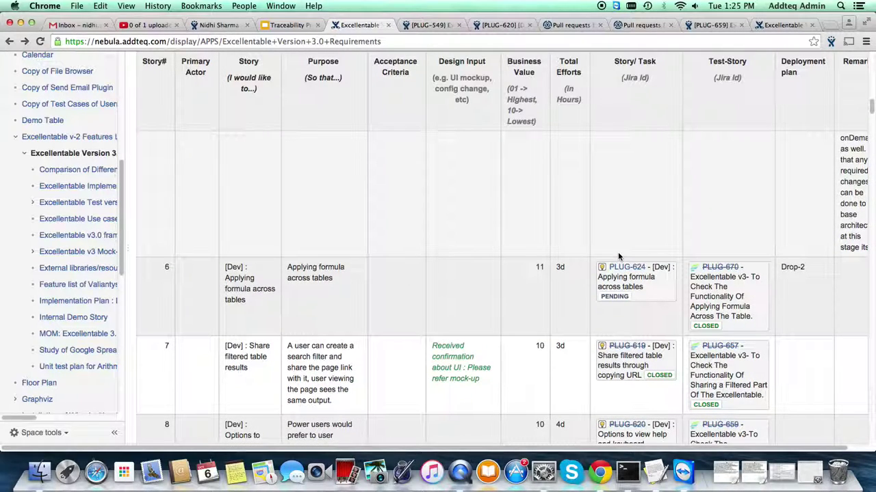
{"action": "scroll", "coordinate": [618, 252], "scroll_direction": "down", "scroll_amount": 2}
{"action": "right_click", "coordinate": [624, 378]}
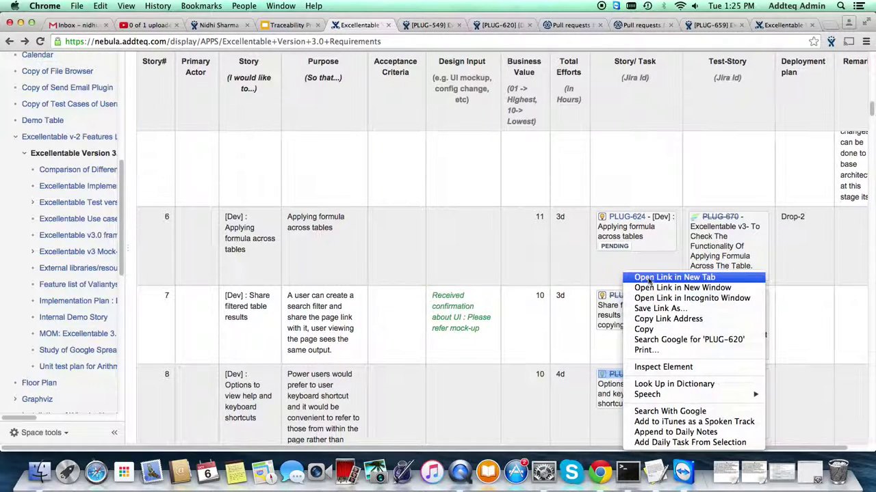
{"action": "left_click", "coordinate": [675, 278]}
{"action": "left_click", "coordinate": [552, 25]}
{"action": "left_click", "coordinate": [416, 27]}
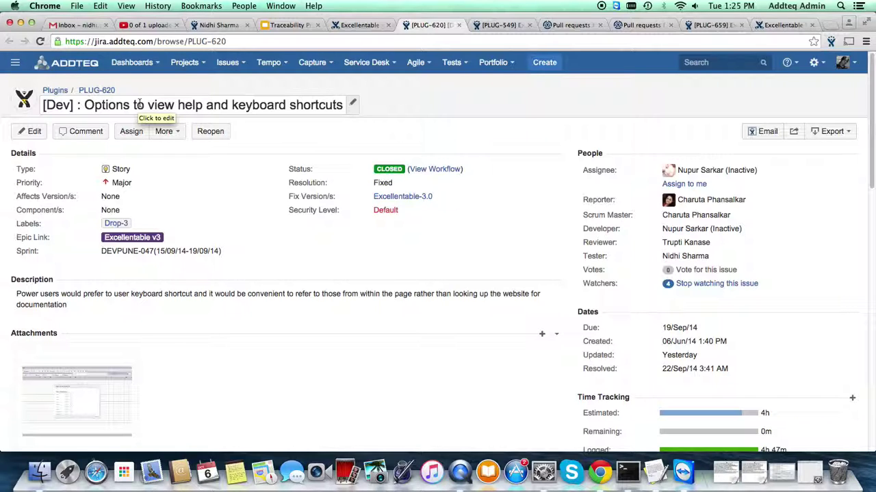
Display the PLUG-620 story's workflow, inspect the Ready for Implementation and Pending transitions, and close the diagram
{"action": "left_click", "coordinate": [423, 169]}
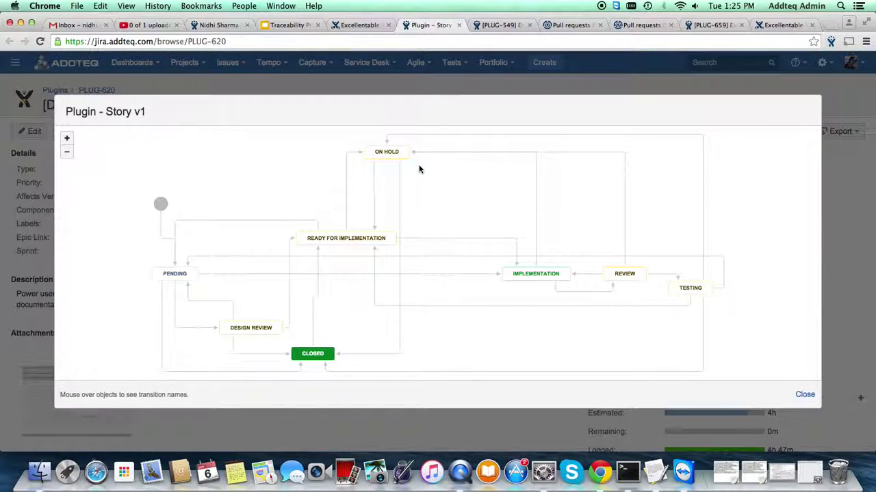
{"action": "mouse_move", "coordinate": [363, 243]}
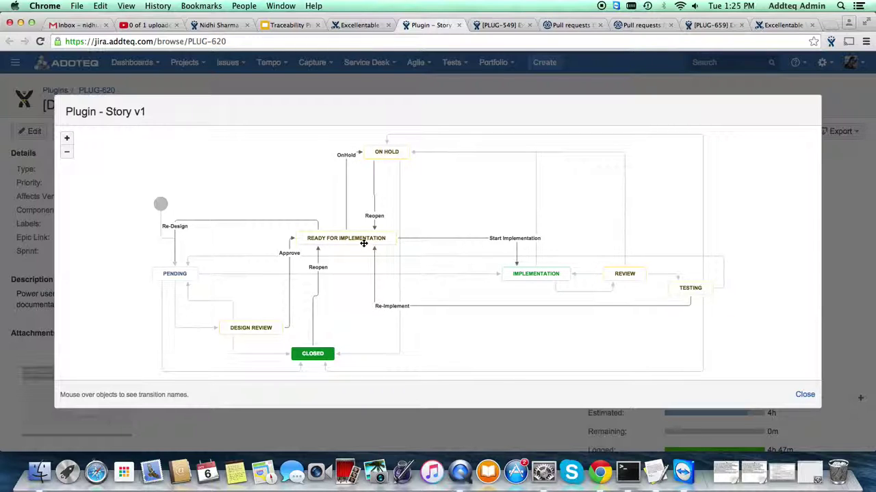
{"action": "mouse_move", "coordinate": [177, 266]}
{"action": "left_click", "coordinate": [805, 395]}
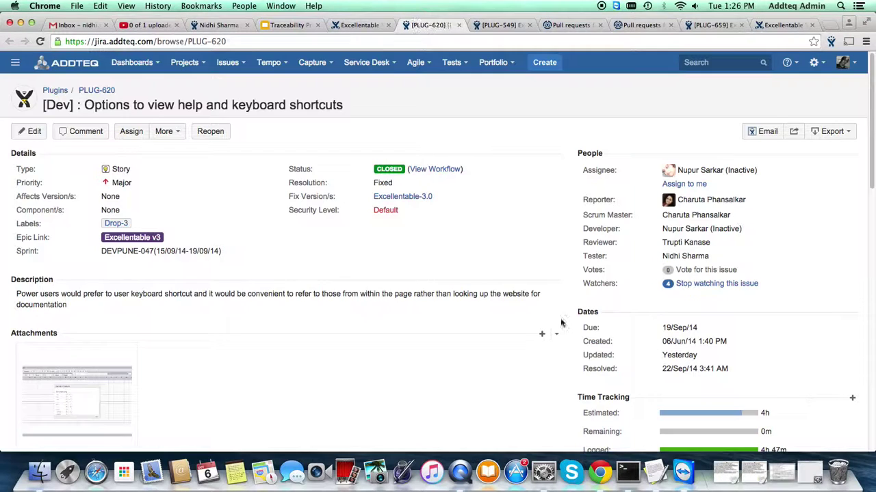
Start a new issue of type Story in the Plugins project to review its role fields, and cancel the form
{"action": "left_click", "coordinate": [536, 63]}
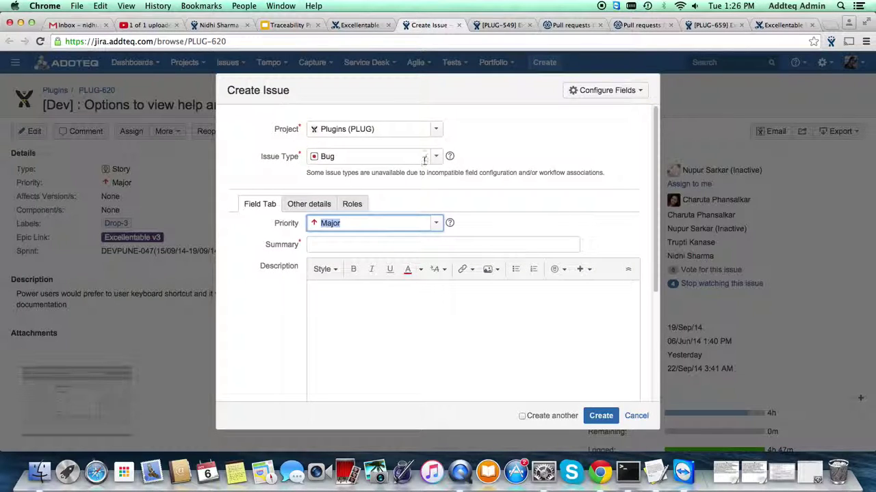
{"action": "left_click", "coordinate": [428, 156]}
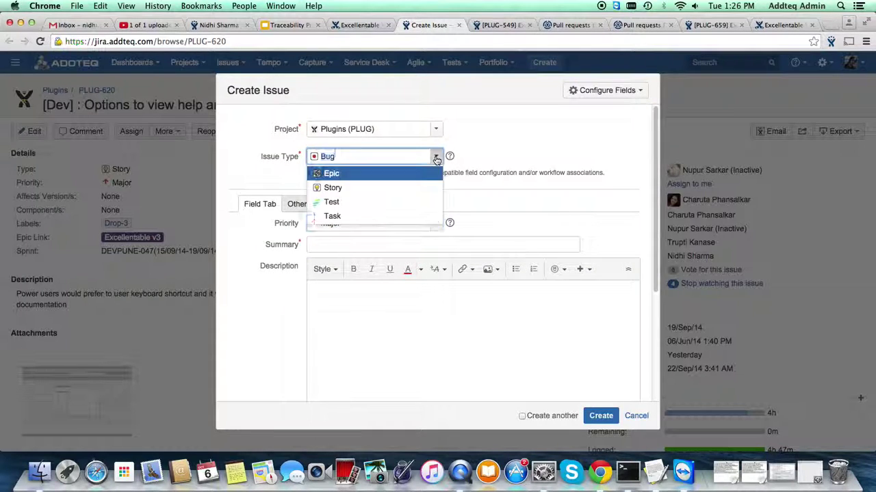
{"action": "left_click", "coordinate": [387, 189]}
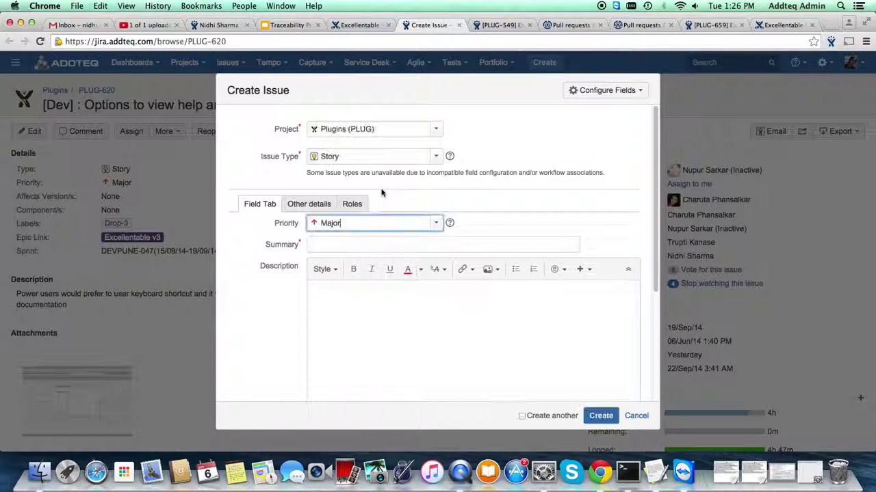
{"action": "left_click", "coordinate": [352, 205]}
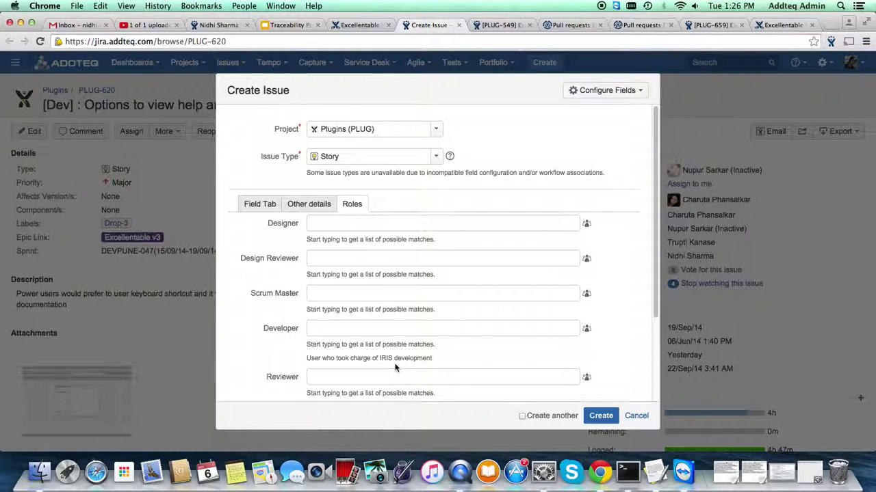
{"action": "scroll", "coordinate": [395, 368], "scroll_direction": "down", "scroll_amount": 2}
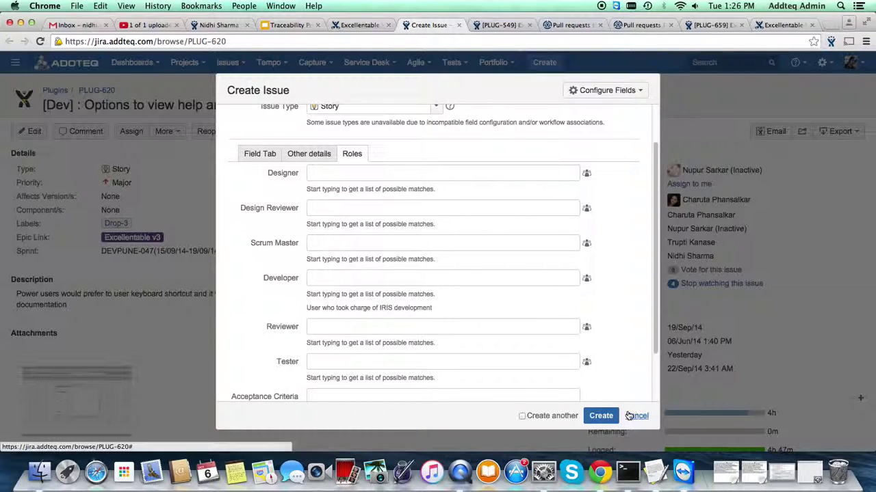
{"action": "left_click", "coordinate": [628, 416]}
Recheck the Ready for Implementation transitions in the PLUG-620 workflow diagram, and close it
{"action": "left_click", "coordinate": [437, 172]}
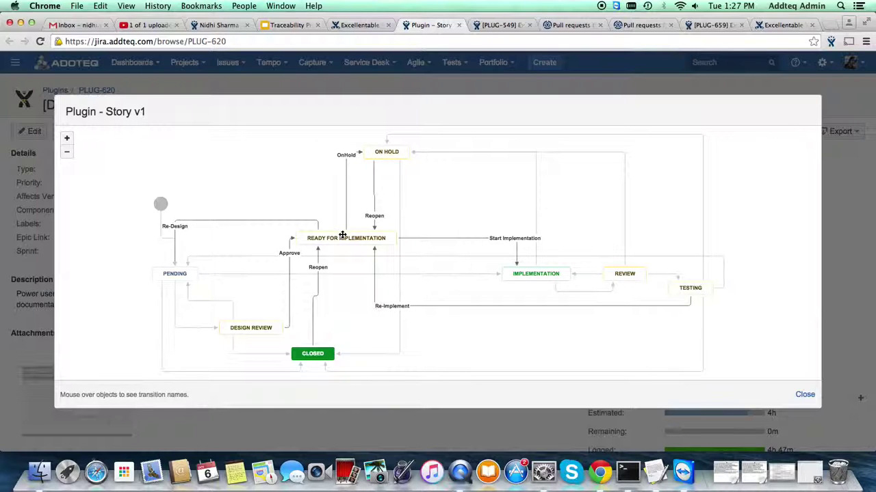
{"action": "left_click", "coordinate": [803, 394]}
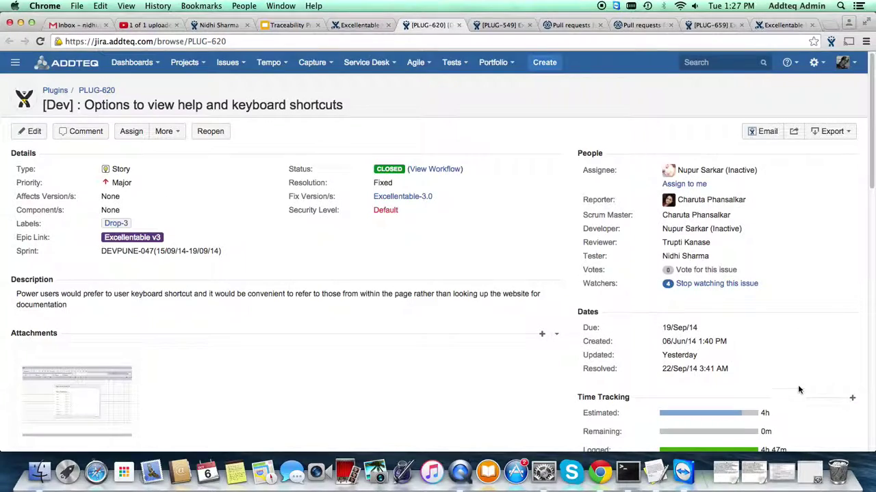
Present the Stash "Source Code Management" slide of the Traceability Presentation in Google Slides full screen, and exit the presentation
{"action": "left_click", "coordinate": [292, 26]}
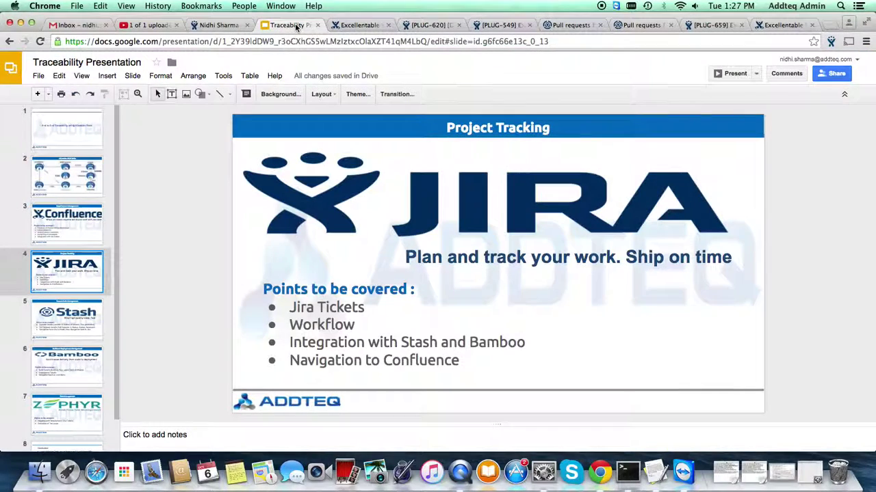
{"action": "left_click", "coordinate": [68, 326]}
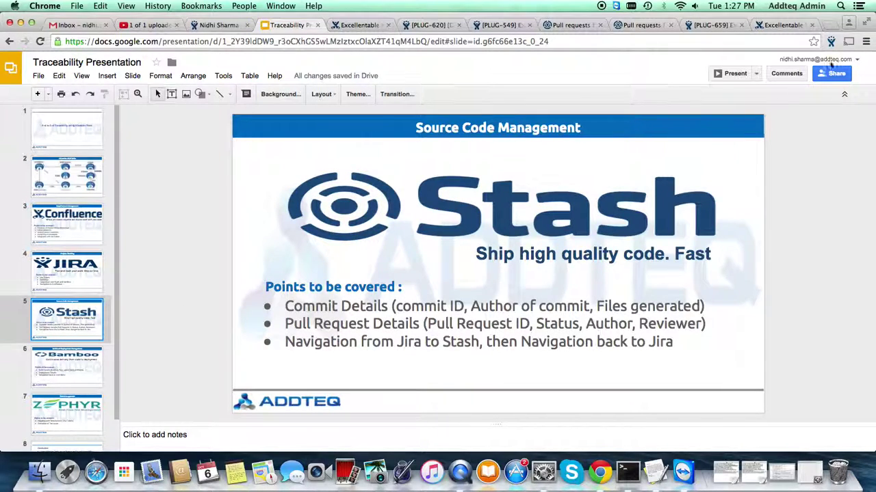
{"action": "left_click", "coordinate": [729, 73]}
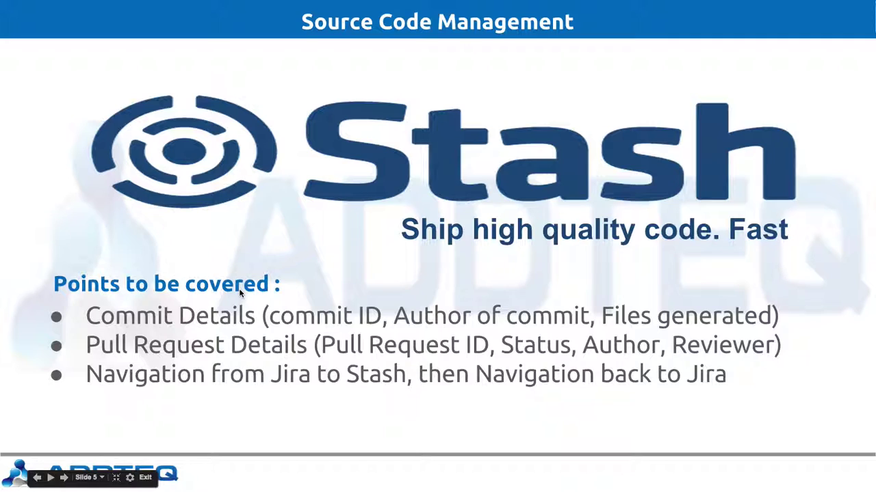
{"action": "key", "text": "Escape"}
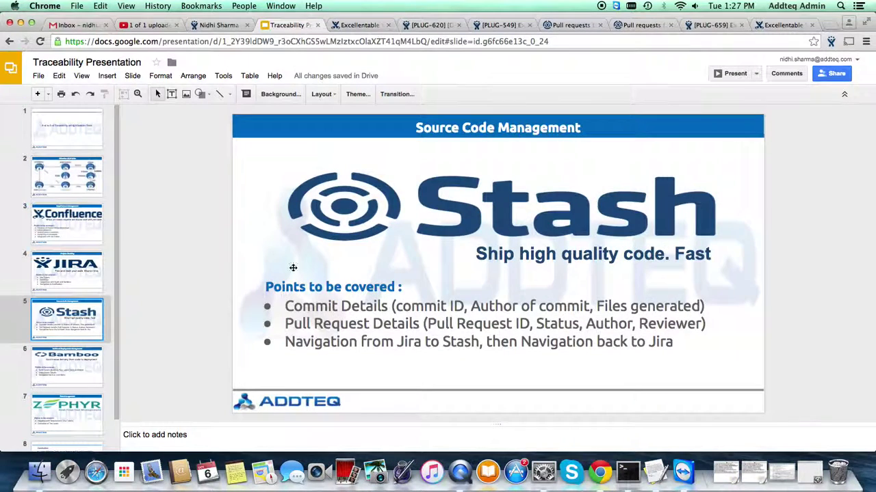
Switch back to the PLUG-620 story in JIRA, view its commit fe329d6383a in Stash, and return to the story's list of commits
{"action": "left_click", "coordinate": [423, 26]}
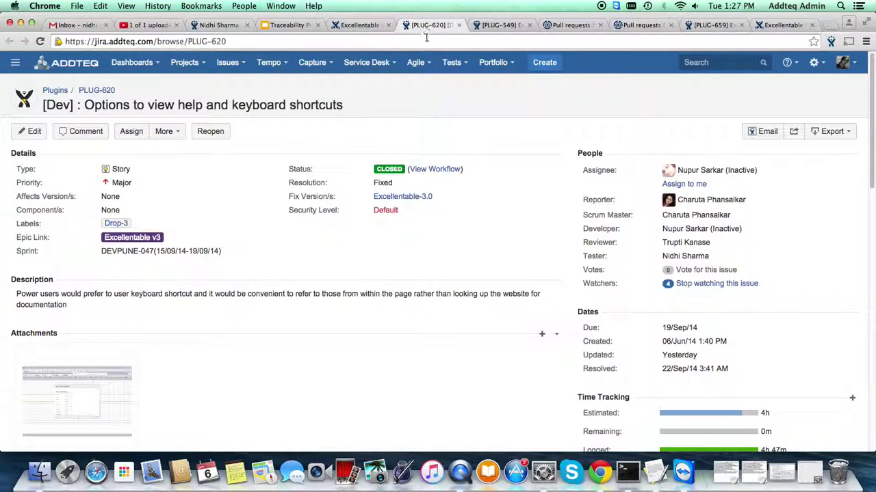
{"action": "scroll", "coordinate": [413, 296], "scroll_direction": "down", "scroll_amount": 6}
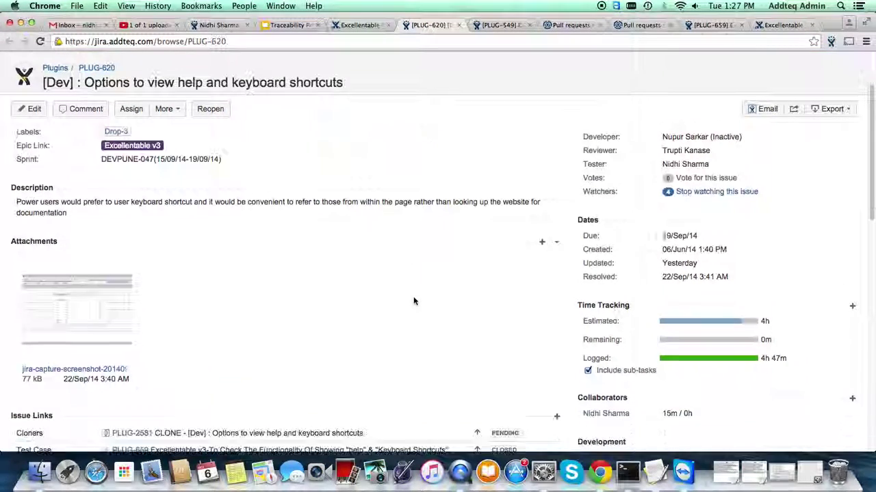
{"action": "scroll", "coordinate": [413, 299], "scroll_direction": "down", "scroll_amount": 1}
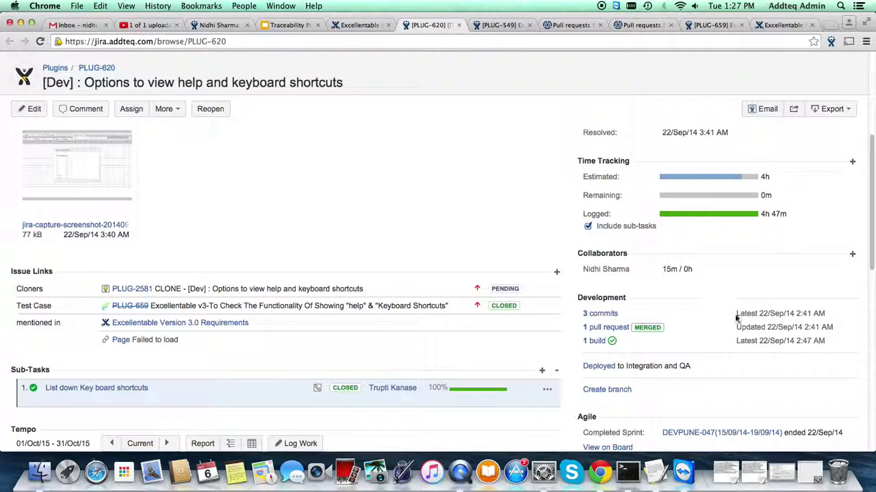
{"action": "left_click", "coordinate": [594, 313]}
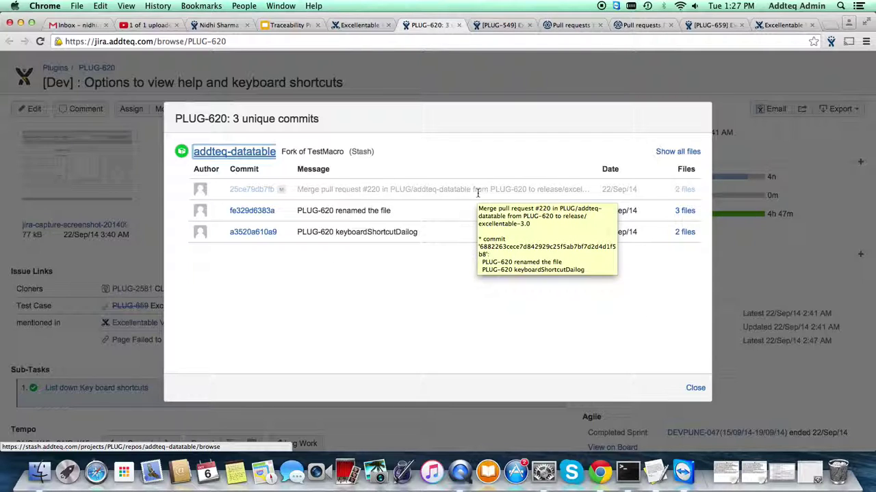
{"action": "left_click", "coordinate": [251, 212]}
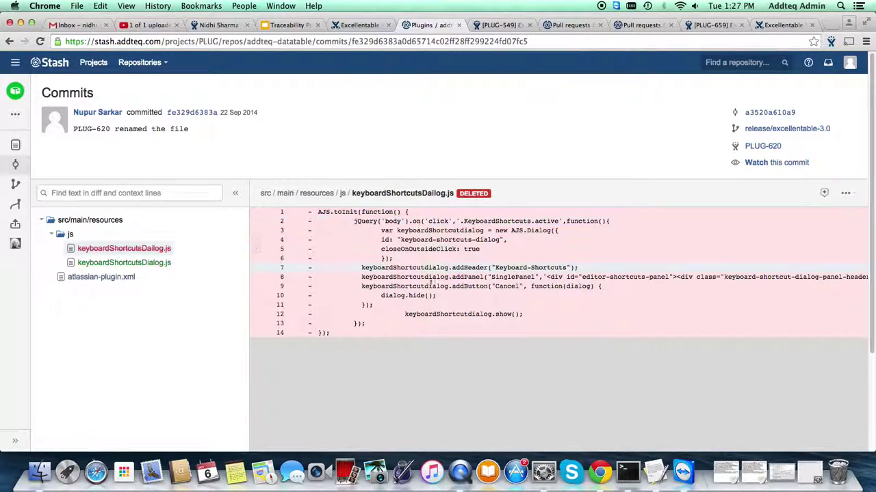
{"action": "left_click", "coordinate": [8, 42]}
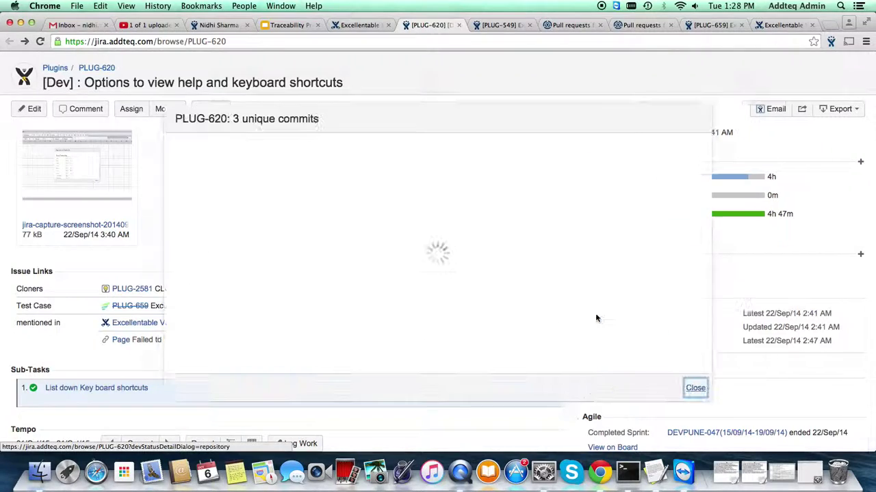
{"action": "left_click", "coordinate": [595, 315]}
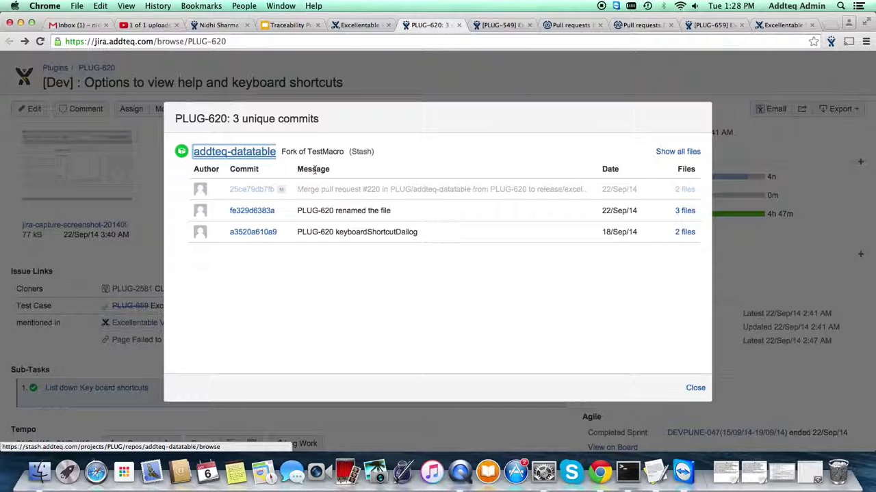
Expand and collapse the files changed in commit fe329d6383a, and open commit a3520a610a9 in Stash
{"action": "left_click", "coordinate": [685, 212]}
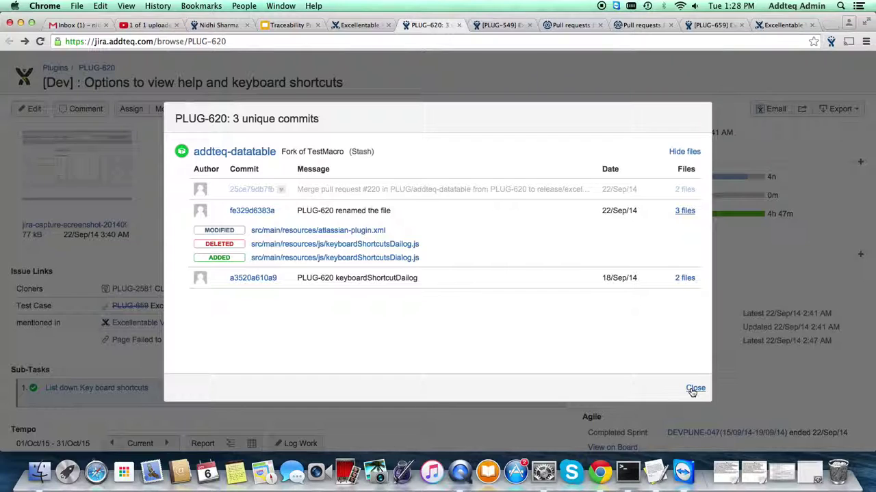
{"action": "left_click", "coordinate": [683, 210]}
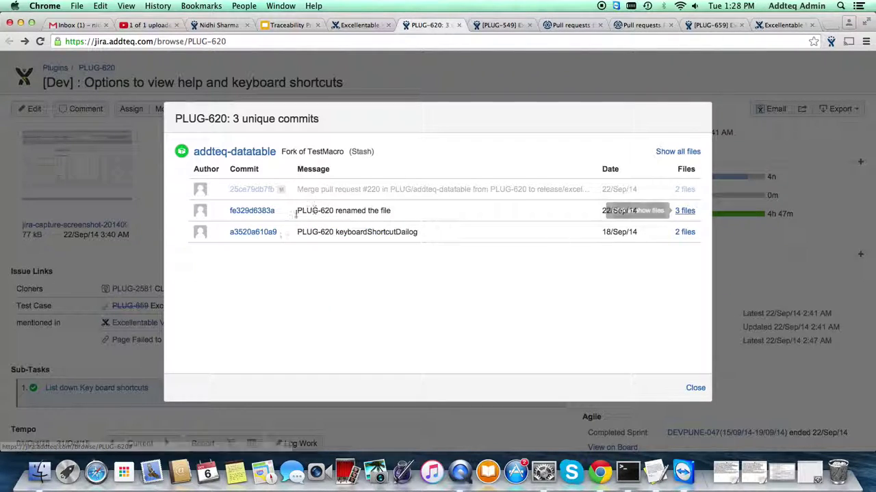
{"action": "left_click", "coordinate": [265, 234]}
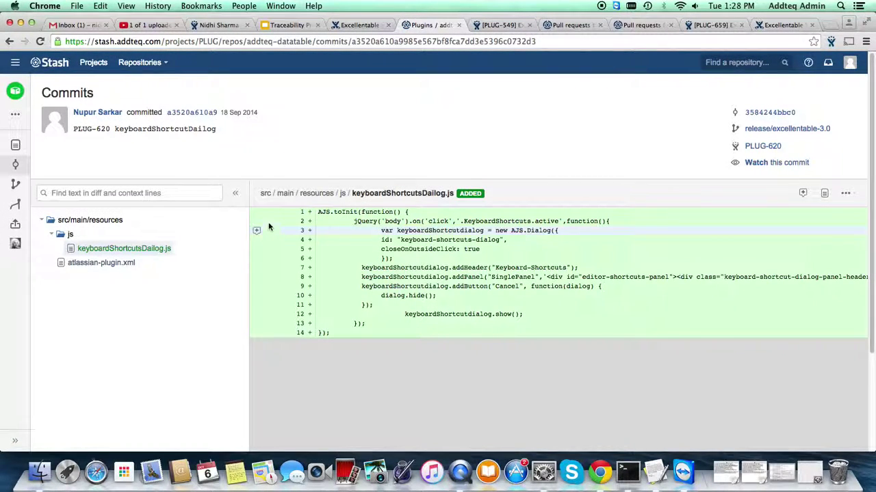
{"action": "left_click_drag", "start_coordinate": [95, 41], "coordinate": [161, 41]}
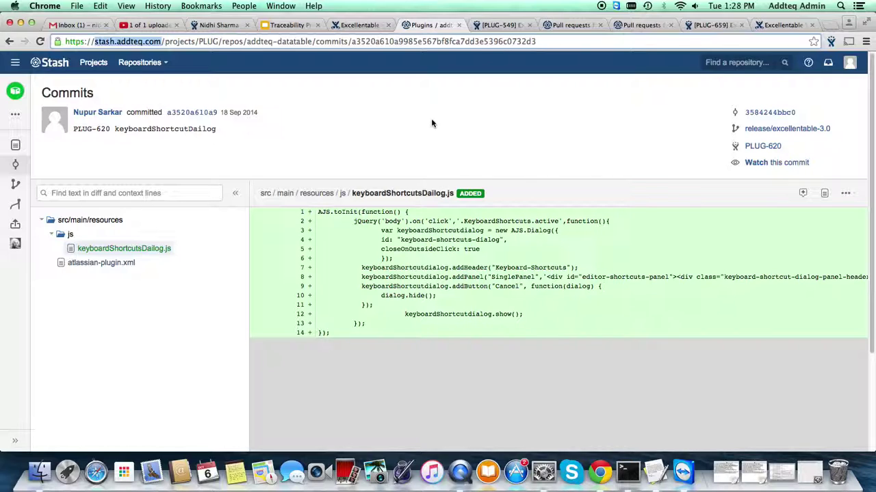
Follow the commit's linked PLUG-620 issue back to JIRA, and view and close the story's workflow diagram
{"action": "left_click", "coordinate": [759, 148]}
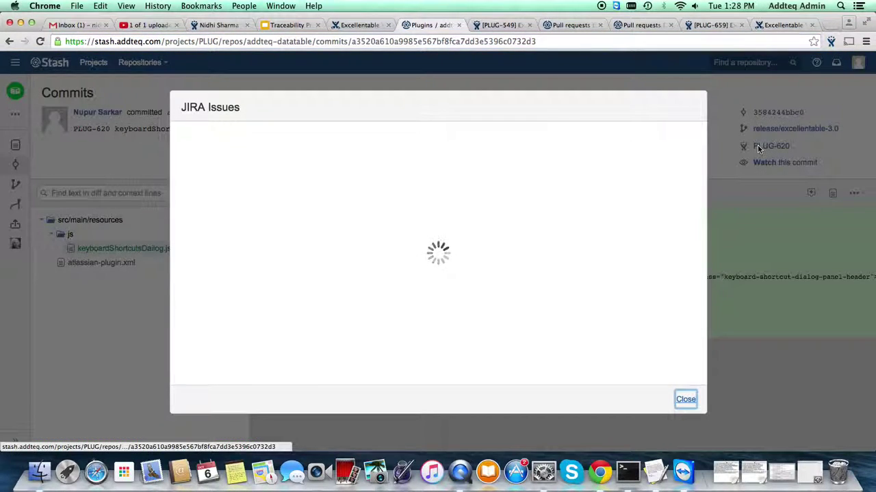
{"action": "left_click", "coordinate": [249, 140]}
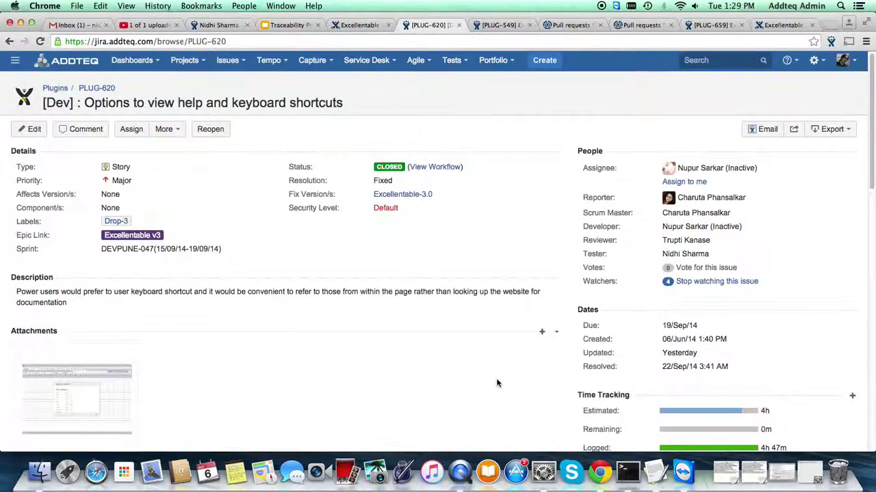
{"action": "scroll", "coordinate": [497, 383], "scroll_direction": "down", "scroll_amount": 1}
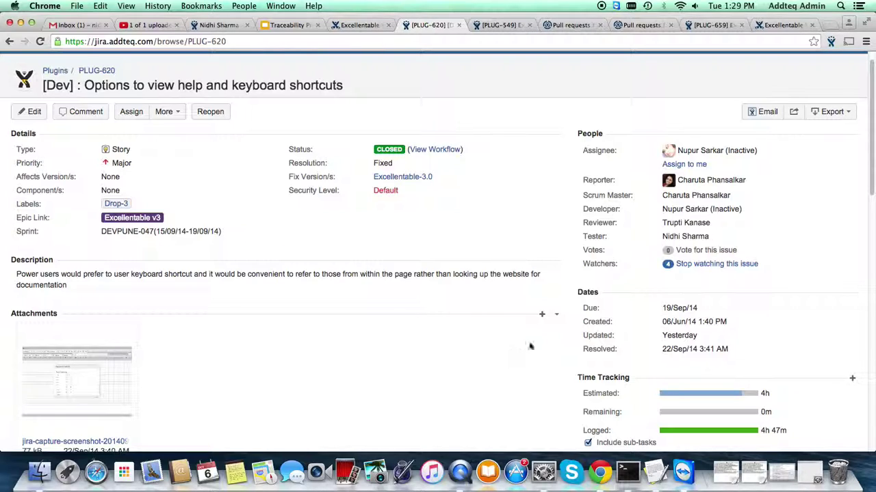
{"action": "scroll", "coordinate": [459, 370], "scroll_direction": "down", "scroll_amount": 2}
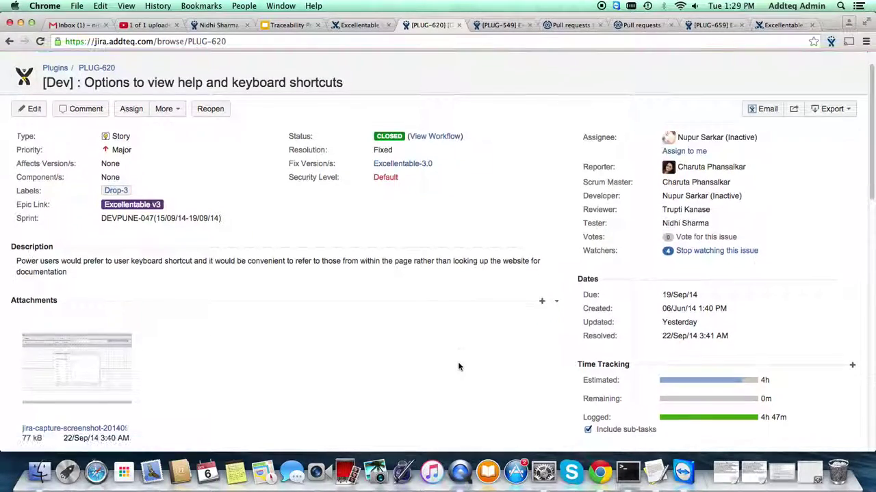
{"action": "scroll", "coordinate": [472, 277], "scroll_direction": "up", "scroll_amount": 3}
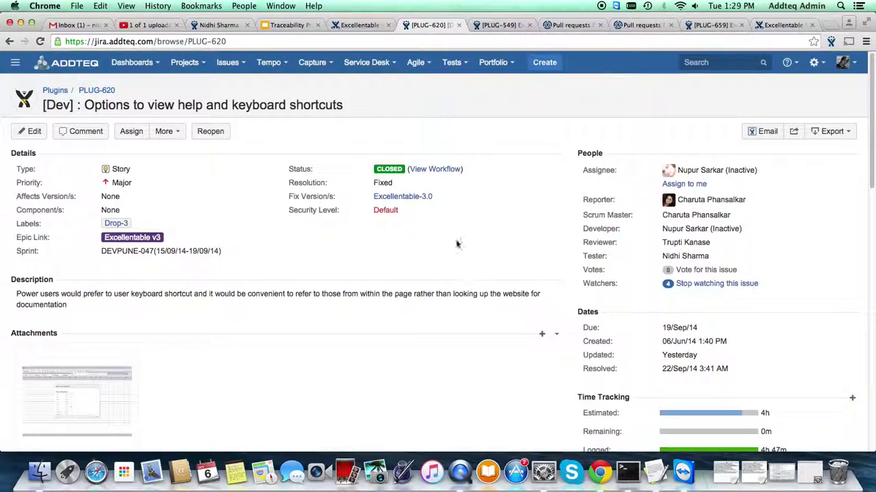
{"action": "left_click", "coordinate": [416, 171]}
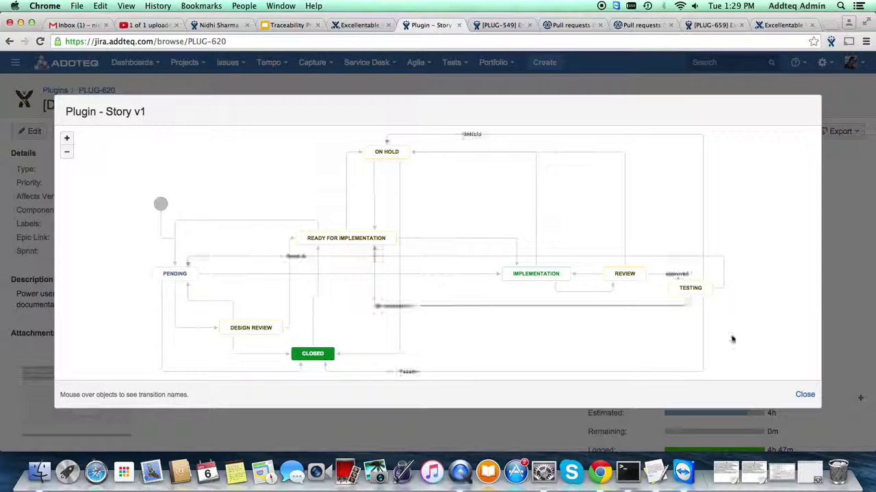
{"action": "left_click", "coordinate": [804, 395]}
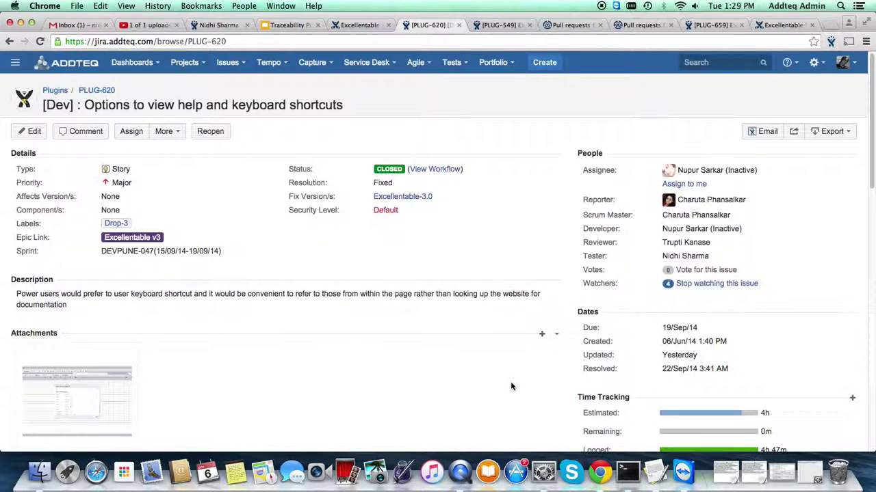
Open pull request #220 from the PLUG-620 development details in a new browser tab and switch to it
{"action": "scroll", "coordinate": [479, 356], "scroll_direction": "down", "scroll_amount": 5}
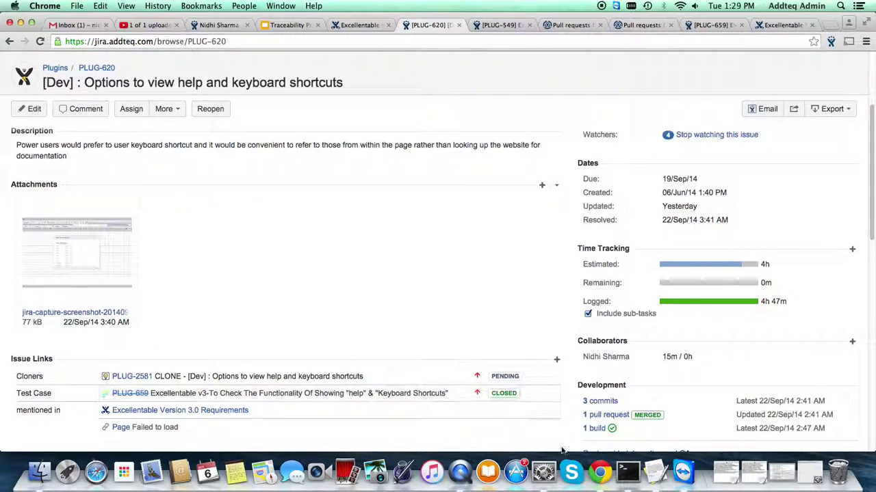
{"action": "left_click", "coordinate": [596, 416]}
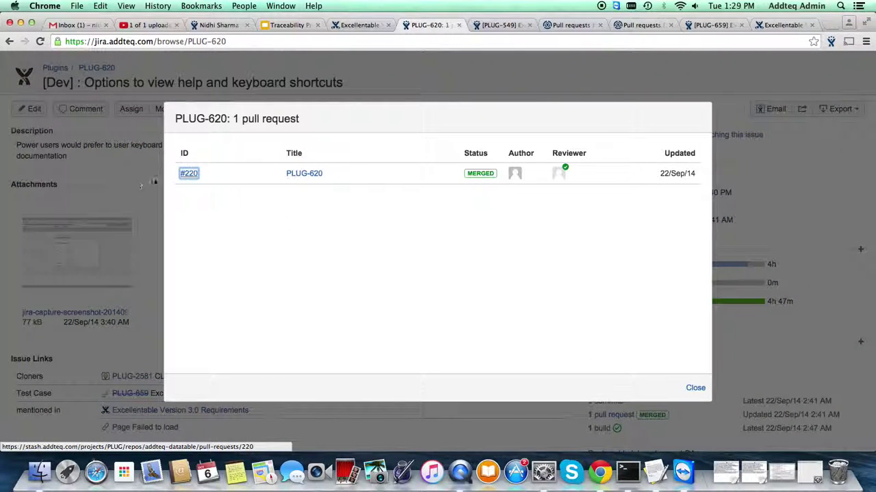
{"action": "right_click", "coordinate": [187, 175]}
{"action": "left_click", "coordinate": [242, 182]}
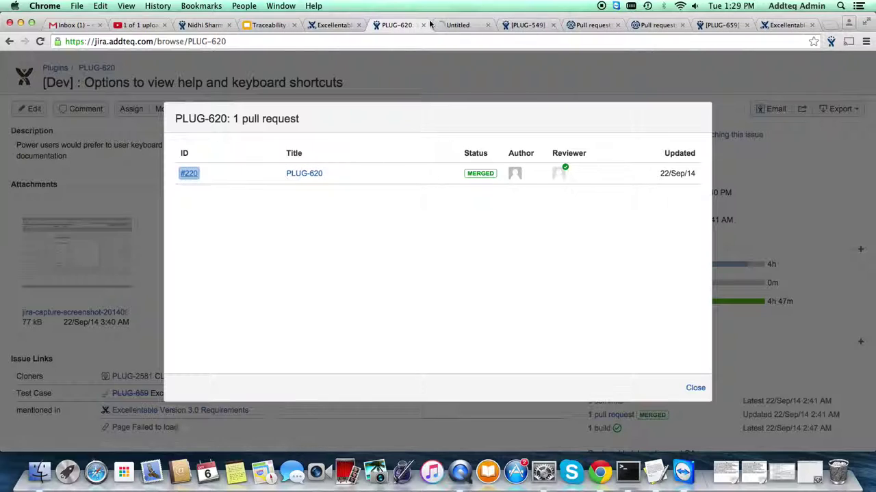
{"action": "key", "text": "ctrl+Tab"}
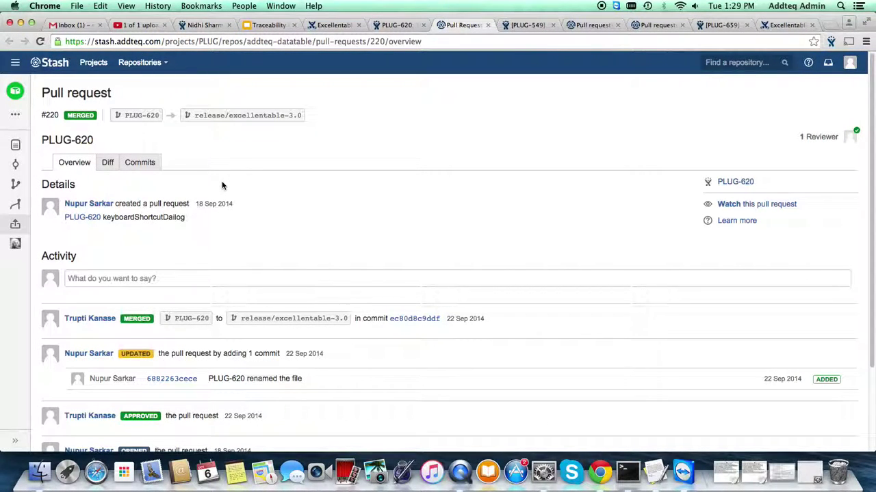
List the merged pull requests of the Stash repository, and return to the PLUG-620 story, closing its pull request list
{"action": "left_click", "coordinate": [16, 227]}
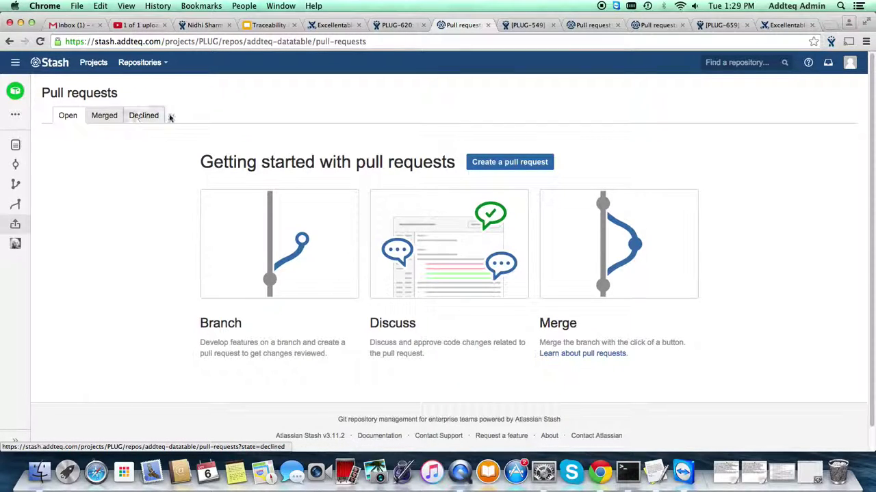
{"action": "left_click", "coordinate": [104, 118]}
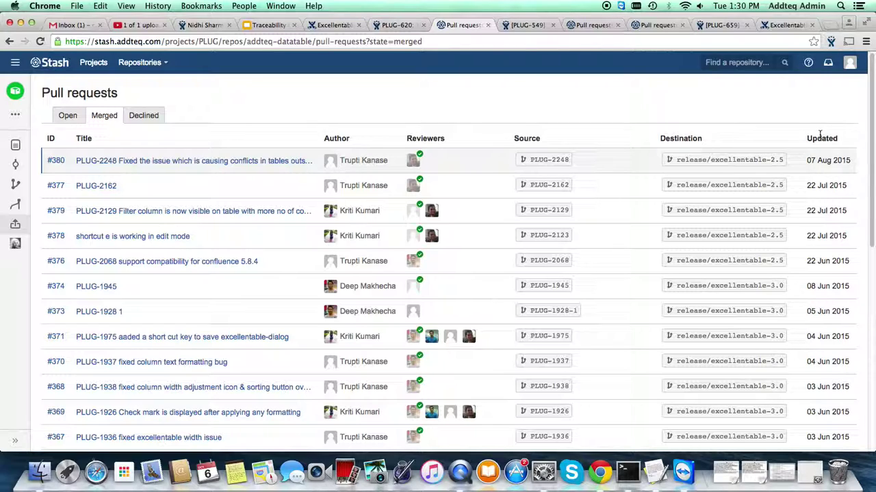
{"action": "left_click", "coordinate": [394, 24]}
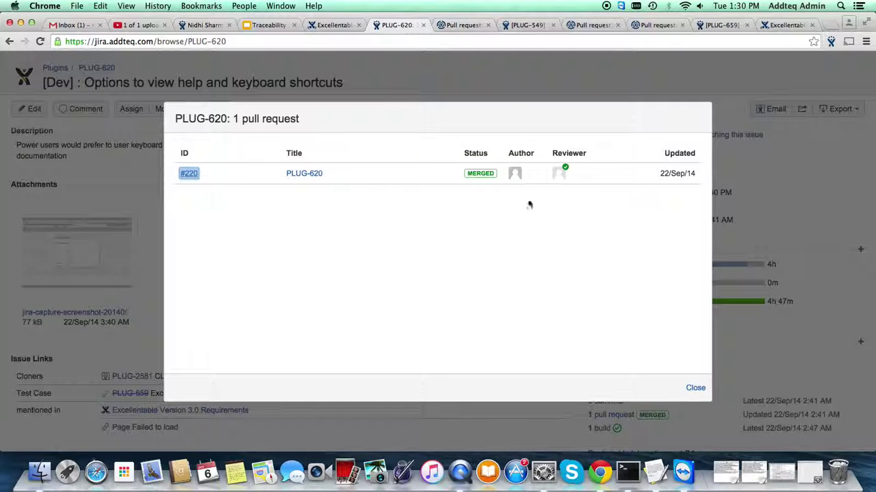
{"action": "left_click", "coordinate": [695, 387]}
Highlight the MERGED status of the pull request in the PLUG-620 development details
{"action": "scroll", "coordinate": [436, 260], "scroll_direction": "down", "scroll_amount": 1}
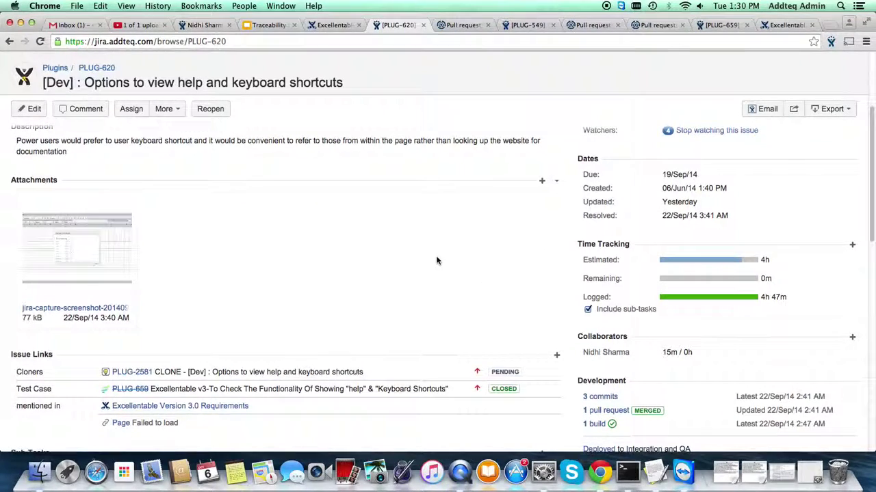
{"action": "scroll", "coordinate": [436, 261], "scroll_direction": "down", "scroll_amount": 1}
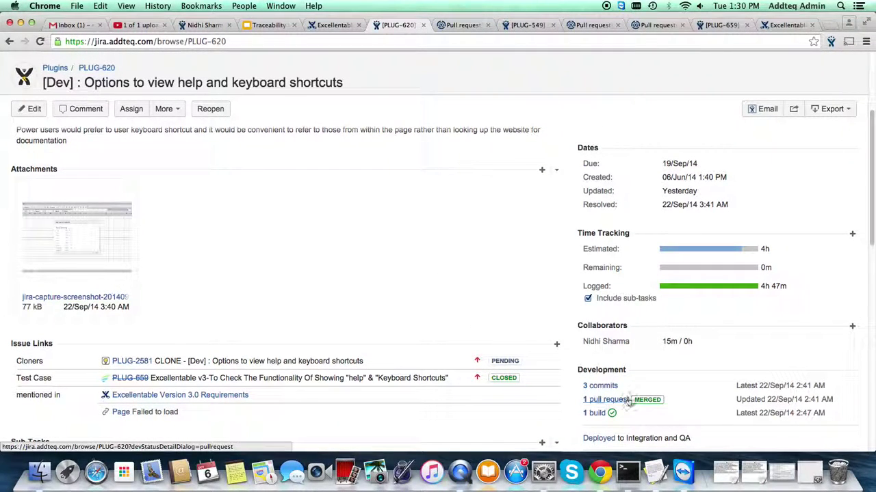
{"action": "left_click_drag", "start_coordinate": [634, 401], "coordinate": [657, 399]}
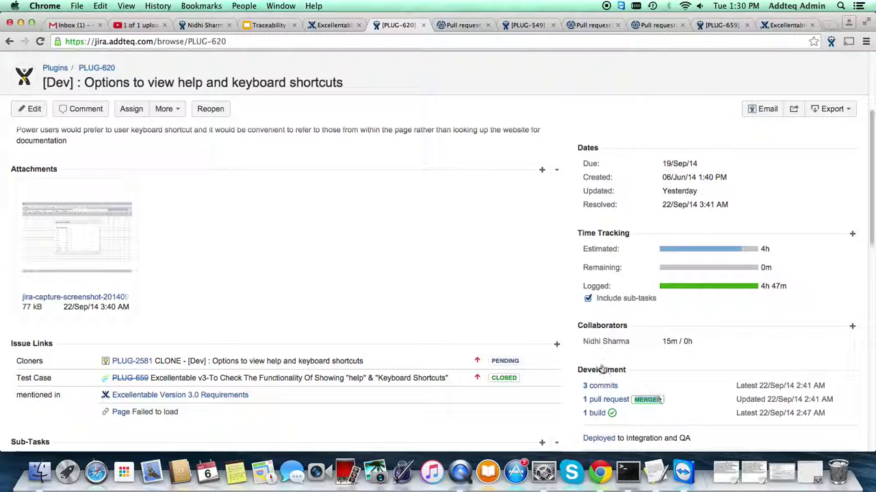
{"action": "scroll", "coordinate": [420, 294], "scroll_direction": "down", "scroll_amount": 1}
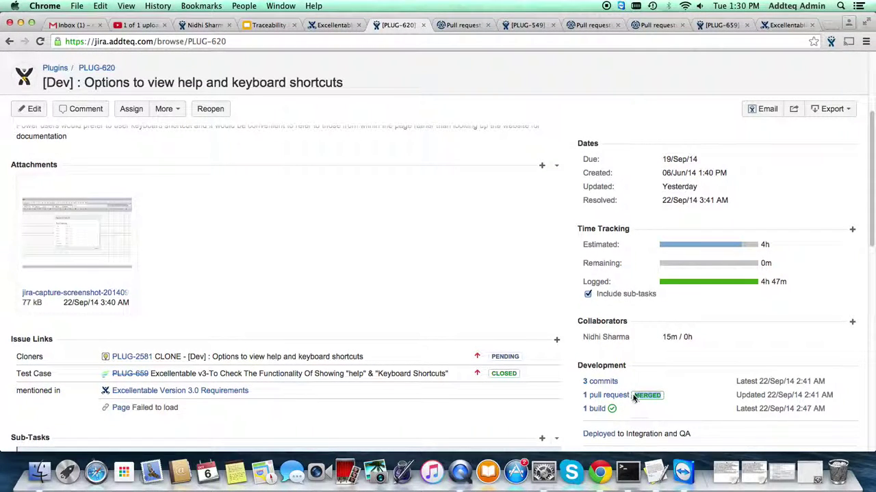
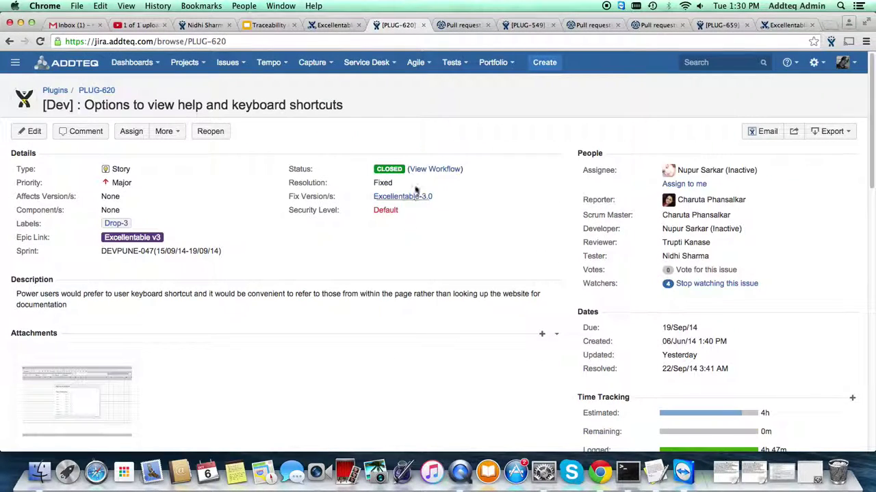
Examine the Review and Testing transitions in the PLUG-620 workflow diagram, and close it
{"action": "left_click", "coordinate": [419, 169]}
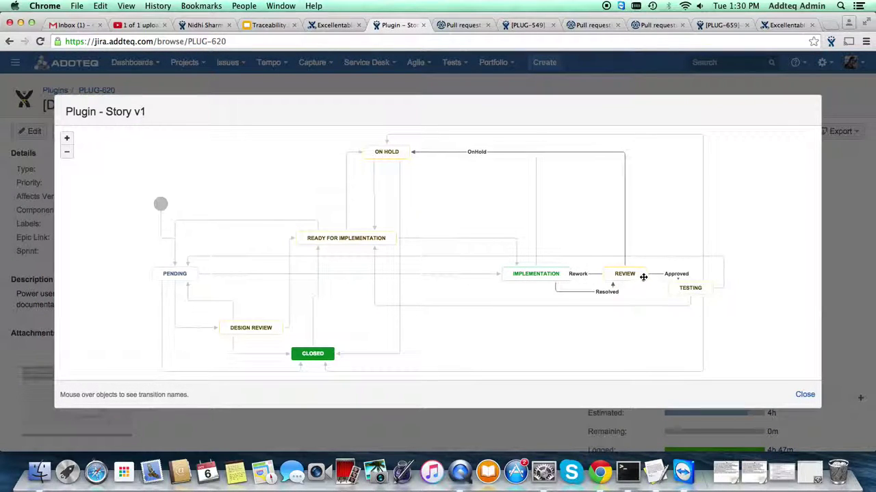
{"action": "mouse_move", "coordinate": [682, 289]}
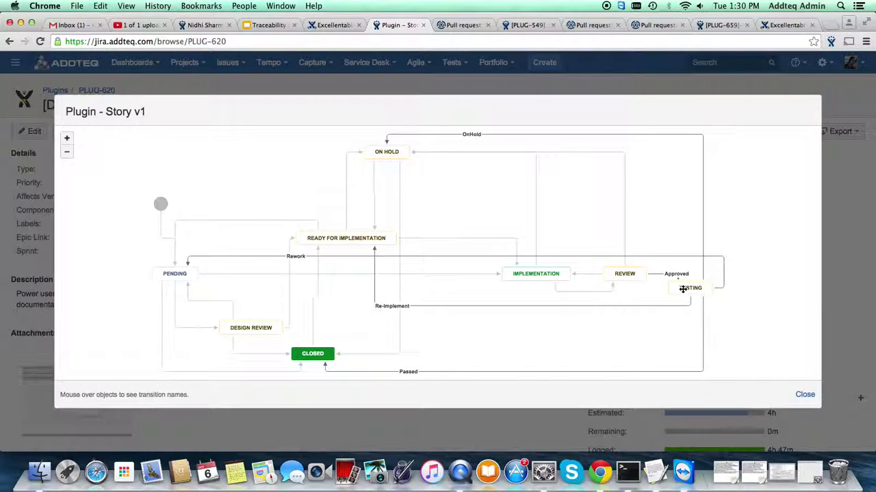
{"action": "left_click", "coordinate": [804, 395]}
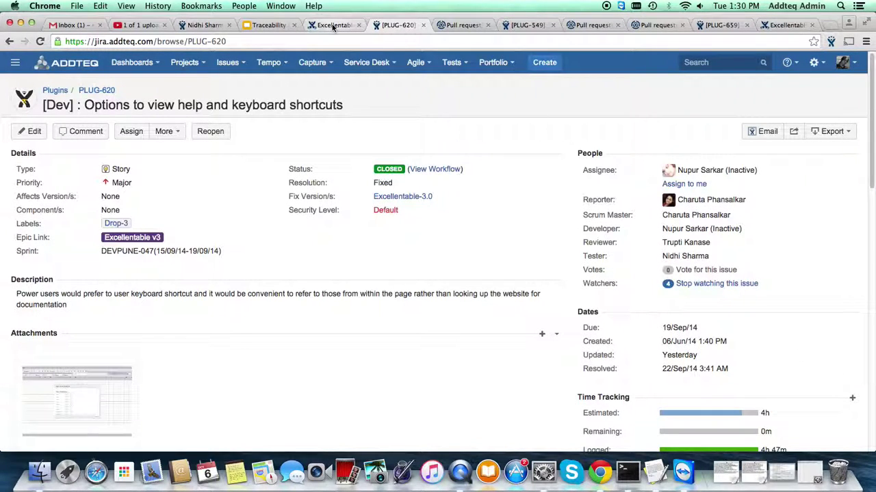
Switch to the PLUG-549 epic and examine the Implementation and Staging Implementation transitions in its workflow diagram, closing it when done
{"action": "left_click", "coordinate": [516, 25]}
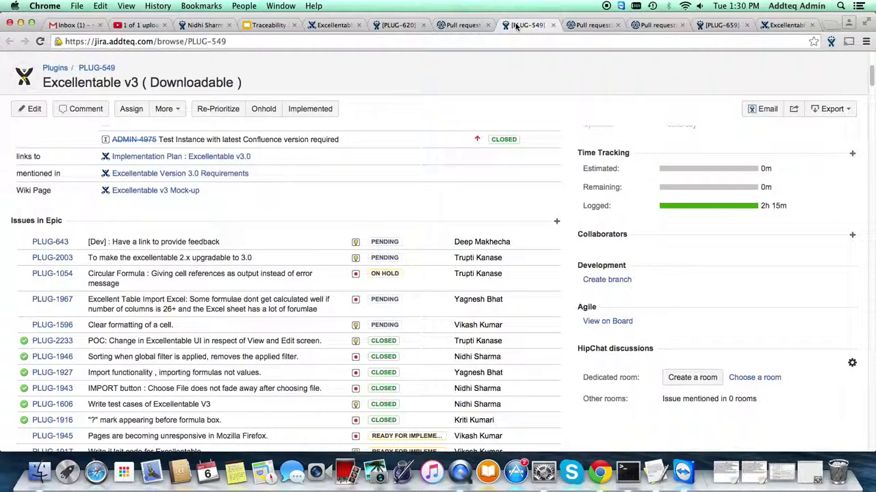
{"action": "scroll", "coordinate": [527, 231], "scroll_direction": "up", "scroll_amount": 3}
{"action": "left_click", "coordinate": [458, 170]}
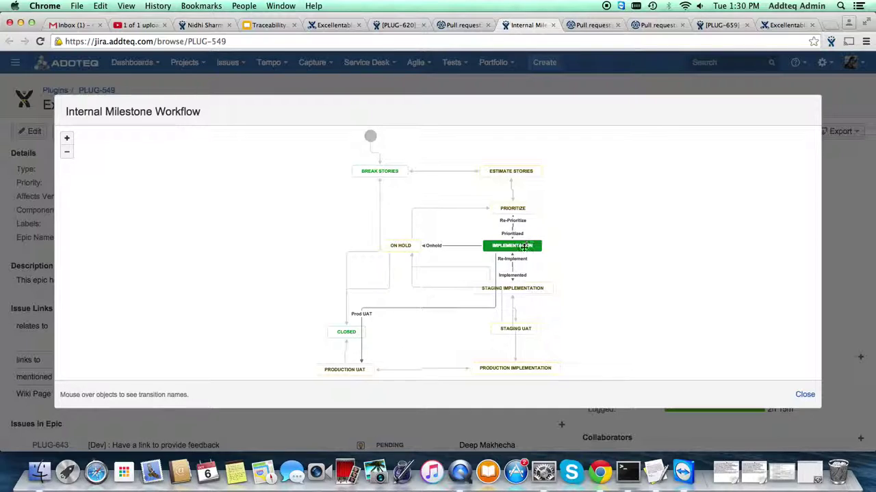
{"action": "mouse_move", "coordinate": [522, 290]}
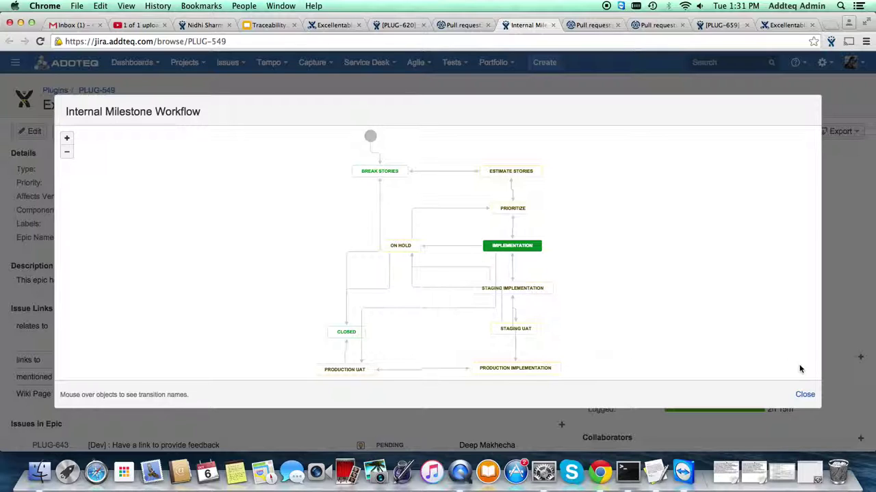
{"action": "left_click", "coordinate": [804, 394]}
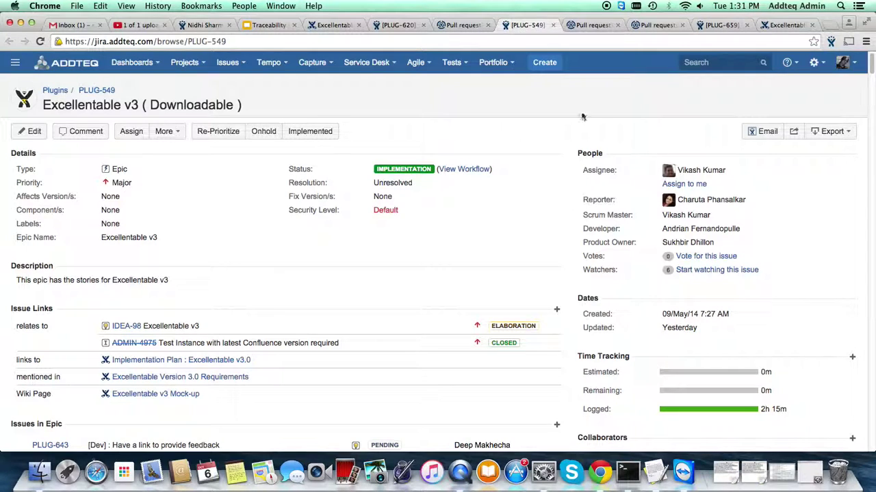
Return to the PLUG-620 story and open the list of related builds from its development details
{"action": "left_click", "coordinate": [392, 25]}
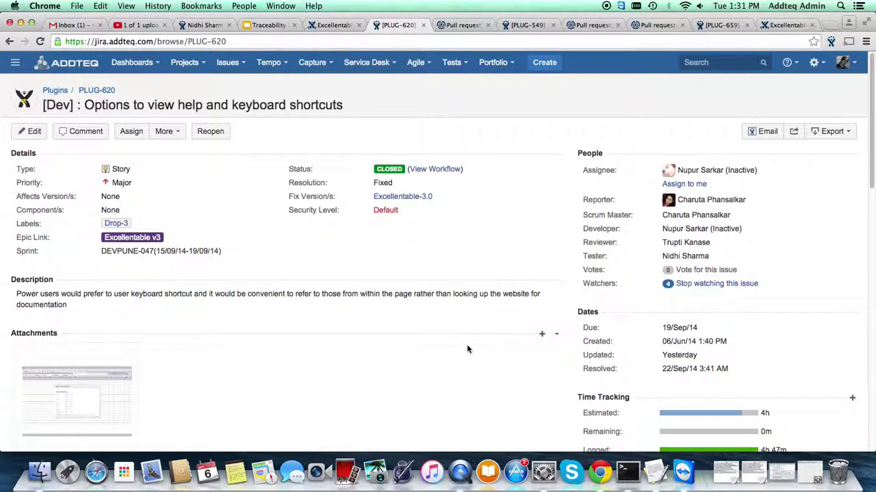
{"action": "scroll", "coordinate": [466, 346], "scroll_direction": "down", "scroll_amount": 6}
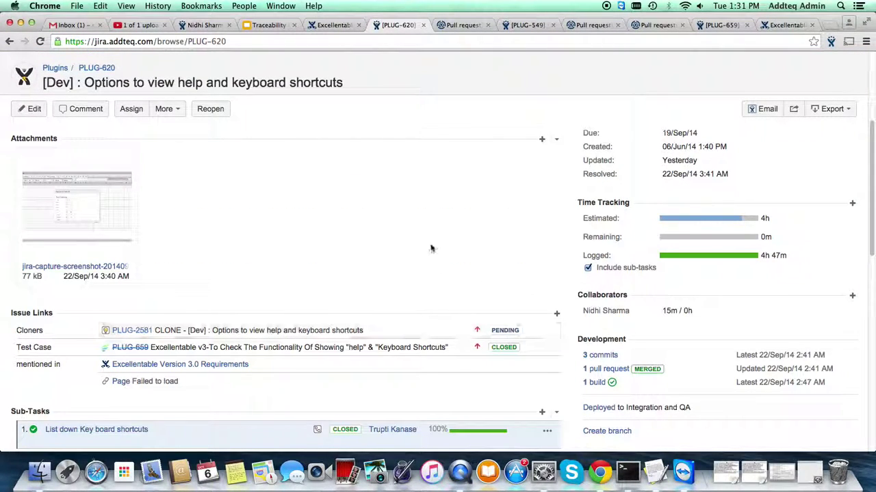
{"action": "scroll", "coordinate": [429, 273], "scroll_direction": "down", "scroll_amount": 1}
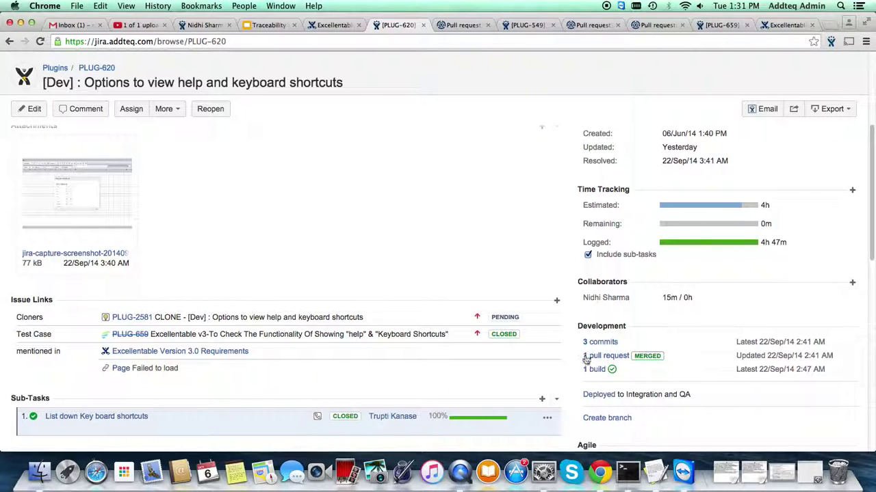
{"action": "left_click_drag", "start_coordinate": [584, 357], "coordinate": [619, 358]}
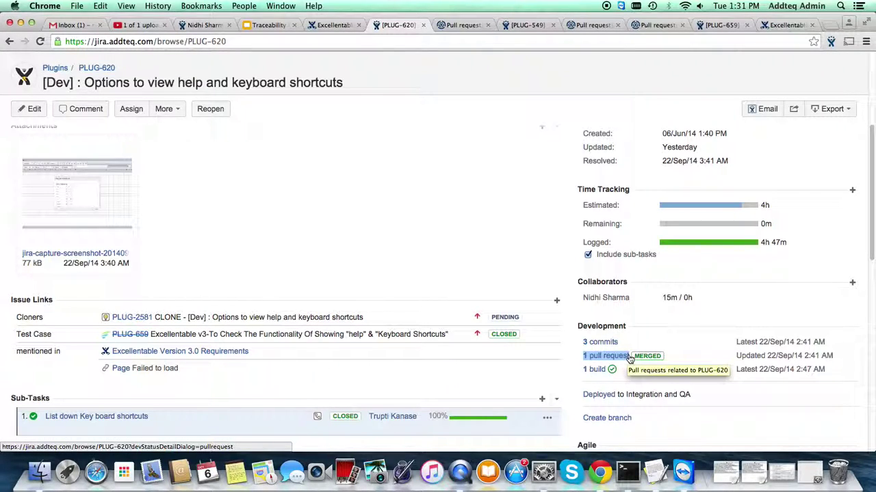
{"action": "right_click", "coordinate": [596, 373]}
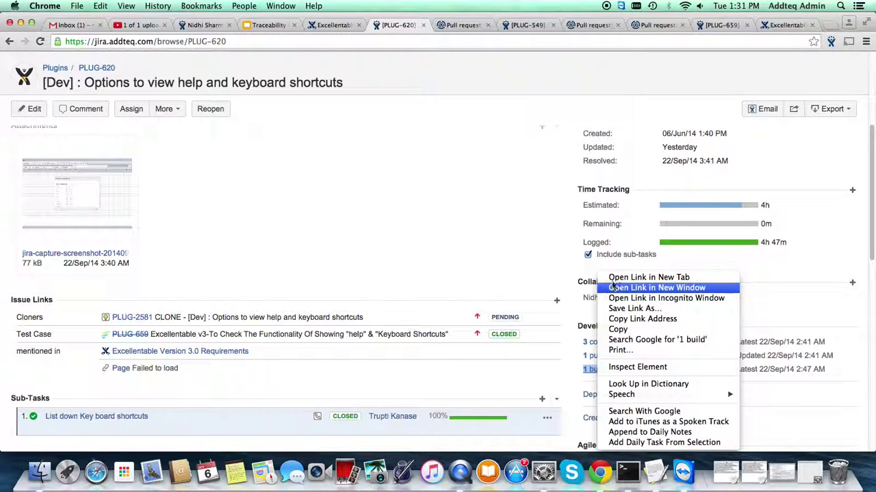
{"action": "key", "text": "Escape"}
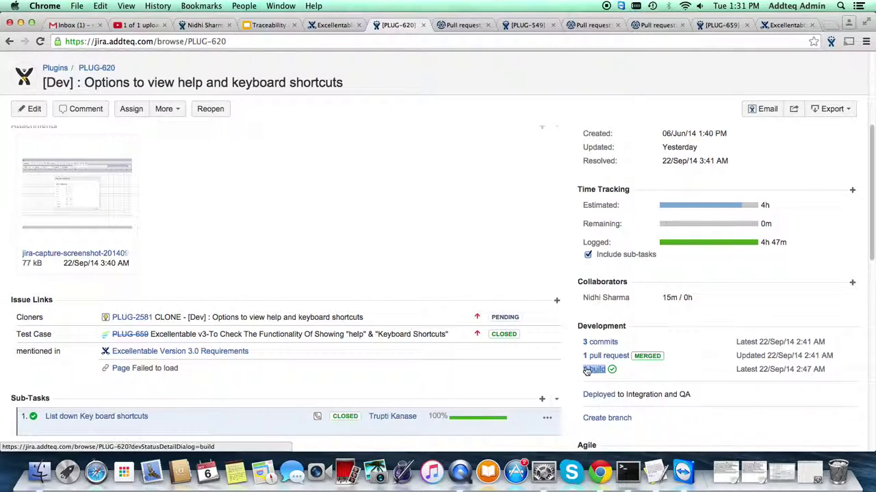
{"action": "left_click", "coordinate": [592, 370]}
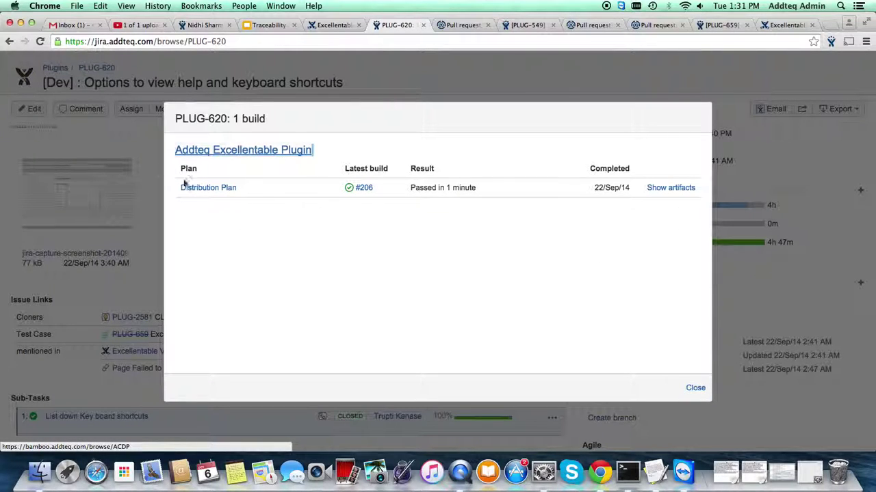
Present the Bamboo Build and Deployment Management slide of the Traceability Presentation full screen, and exit the slideshow
{"action": "left_click", "coordinate": [251, 27]}
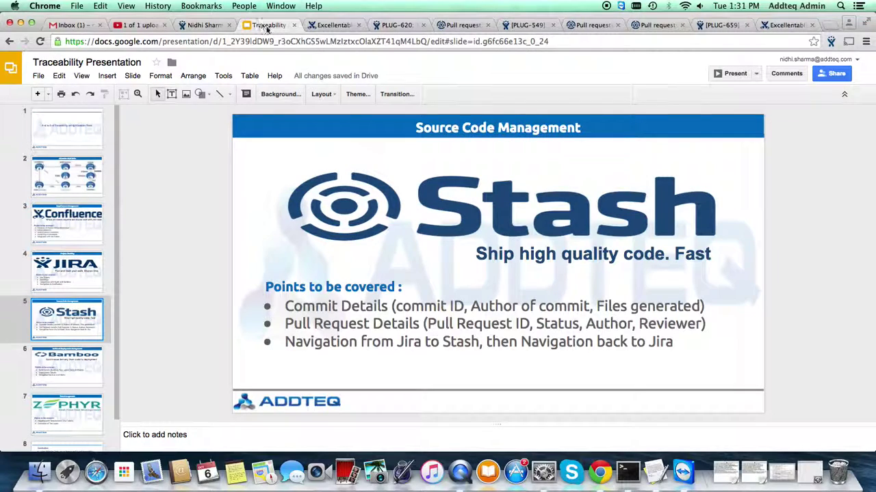
{"action": "left_click", "coordinate": [69, 370]}
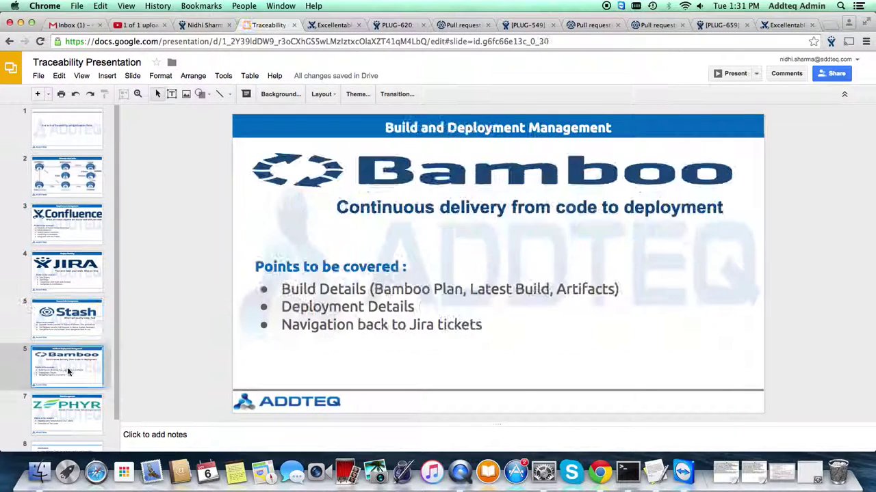
{"action": "left_click", "coordinate": [718, 77]}
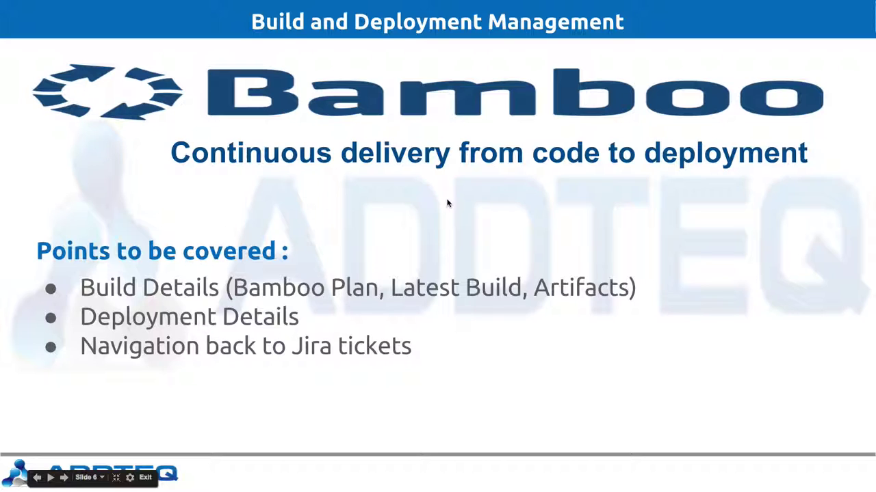
{"action": "key", "text": "Escape"}
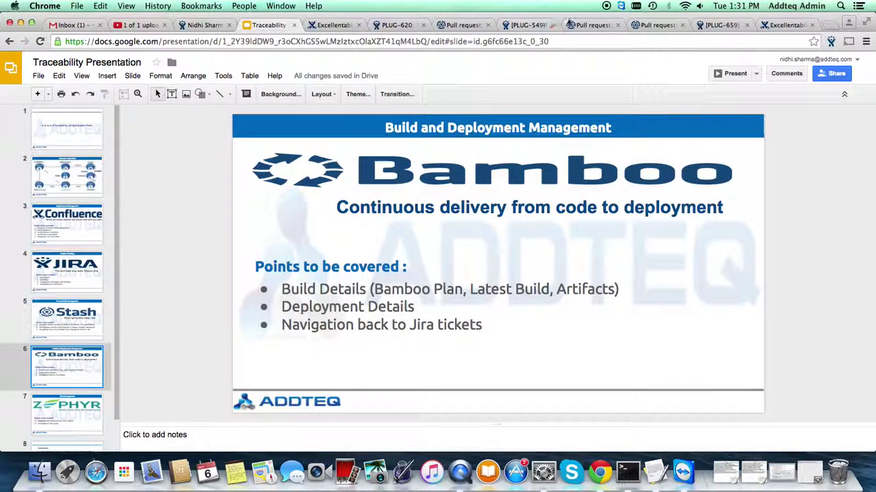
Return to the PLUG-620 build list, highlight the Distribution Plan result, and open build #206 in a new browser tab
{"action": "left_click", "coordinate": [526, 24]}
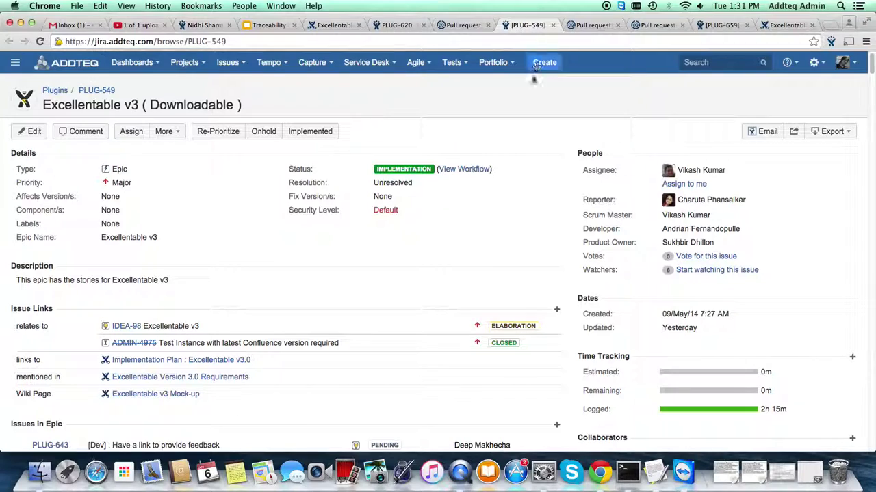
{"action": "left_click", "coordinate": [373, 25]}
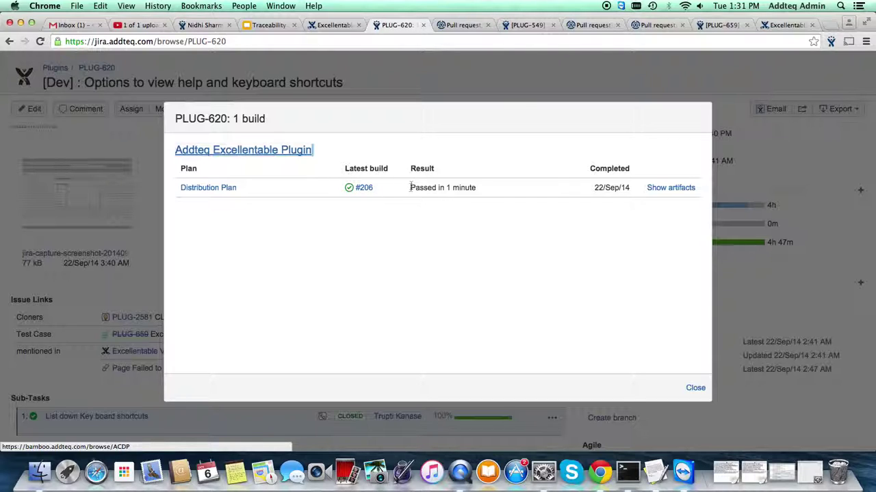
{"action": "left_click_drag", "start_coordinate": [411, 187], "coordinate": [484, 189]}
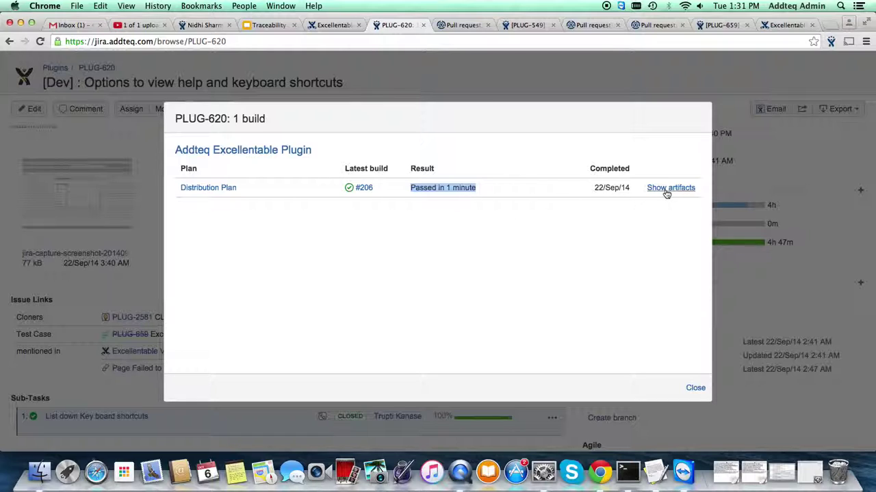
{"action": "right_click", "coordinate": [364, 188]}
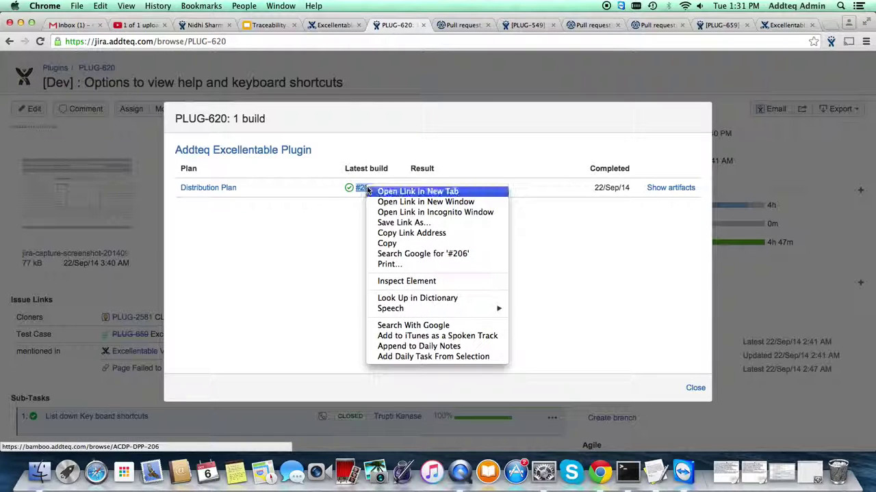
{"action": "left_click", "coordinate": [370, 192]}
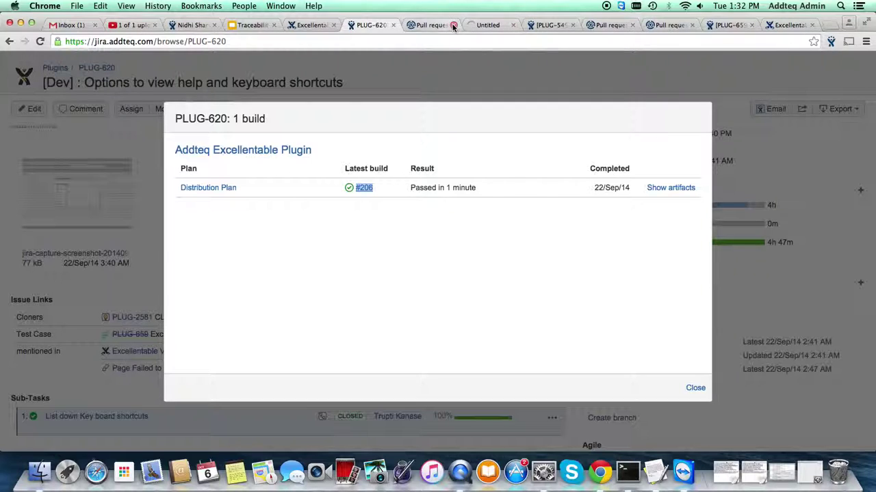
Close the leftover pull request, PLUG-549 and PLUG-659 browser tabs, and switch to the build #206 page
{"action": "left_click", "coordinate": [551, 25]}
{"action": "left_click", "coordinate": [552, 25]}
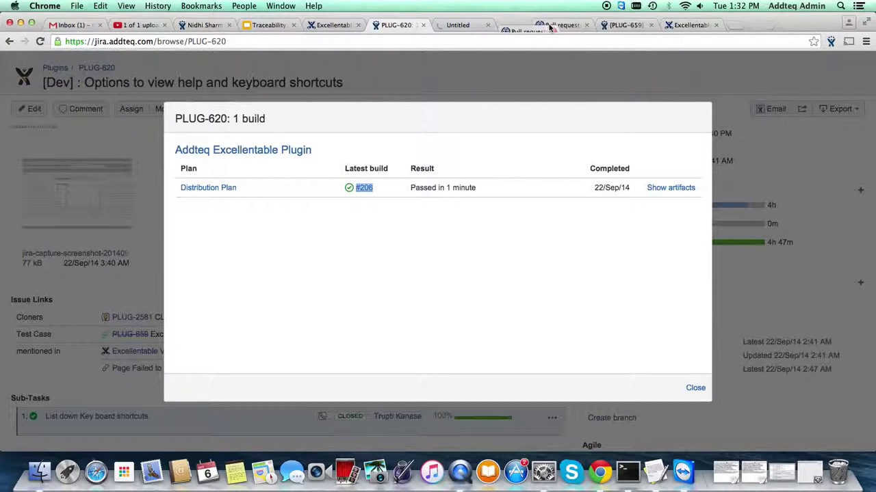
{"action": "left_click", "coordinate": [552, 26]}
{"action": "left_click", "coordinate": [551, 25]}
{"action": "left_click", "coordinate": [546, 22]}
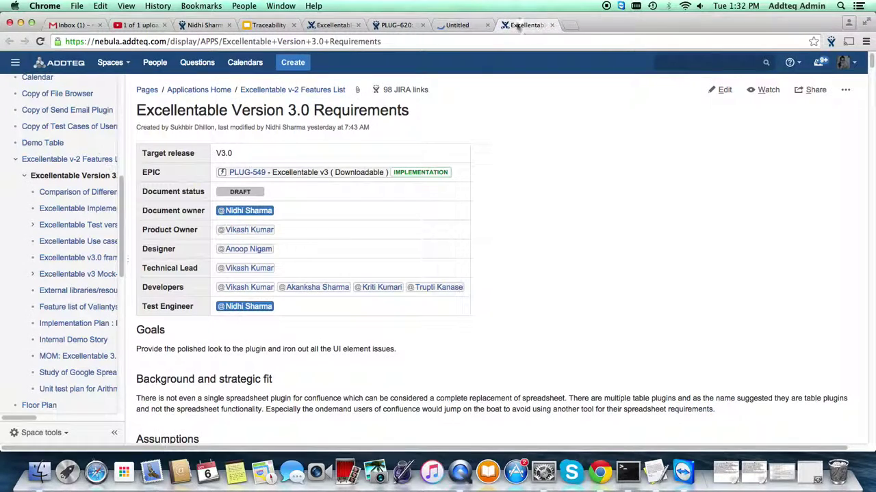
{"action": "left_click", "coordinate": [457, 26]}
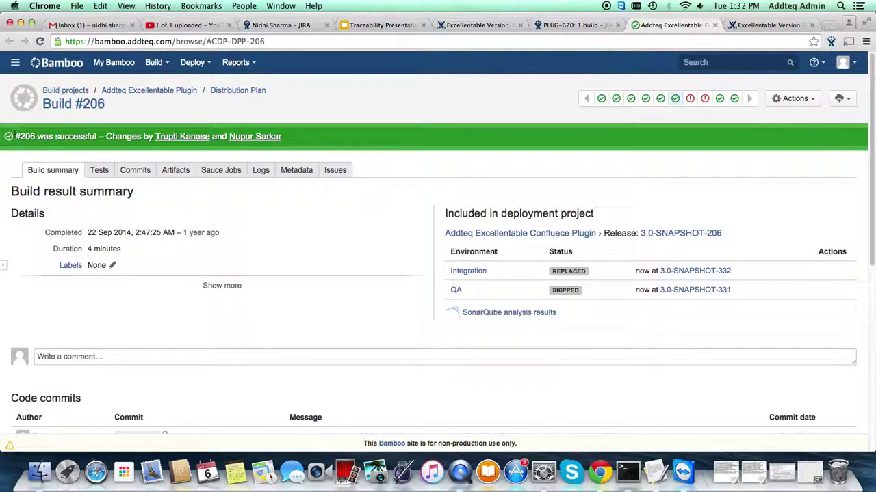
Highlight the status banner of Bamboo build #206 and review its tests, commits, artifacts, logs, metadata and linked JIRA issues
{"action": "left_click_drag", "start_coordinate": [15, 136], "coordinate": [293, 137]}
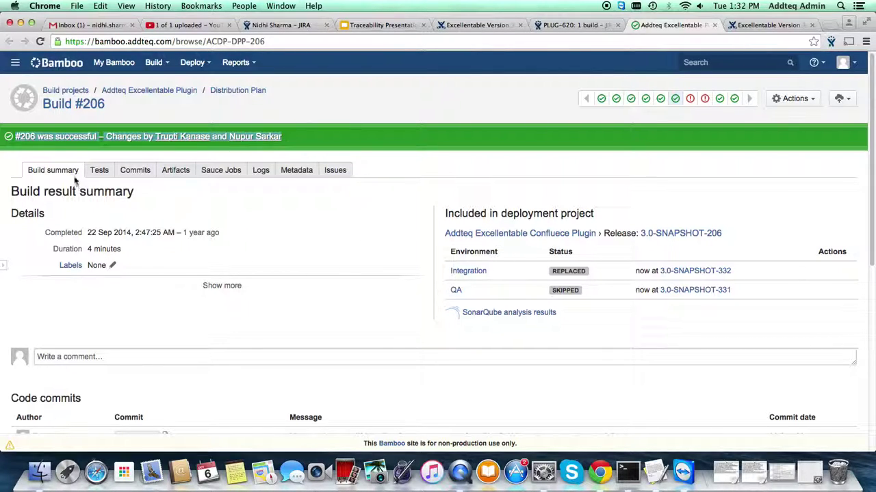
{"action": "left_click", "coordinate": [99, 172]}
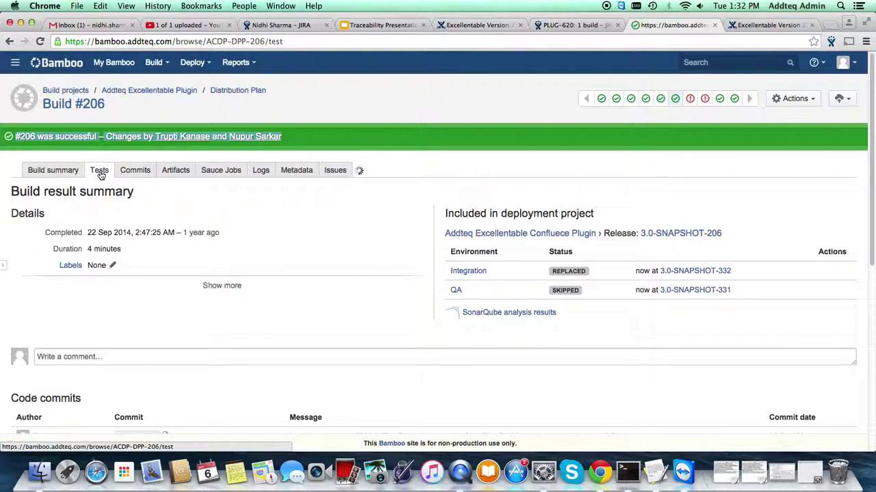
{"action": "left_click", "coordinate": [127, 172]}
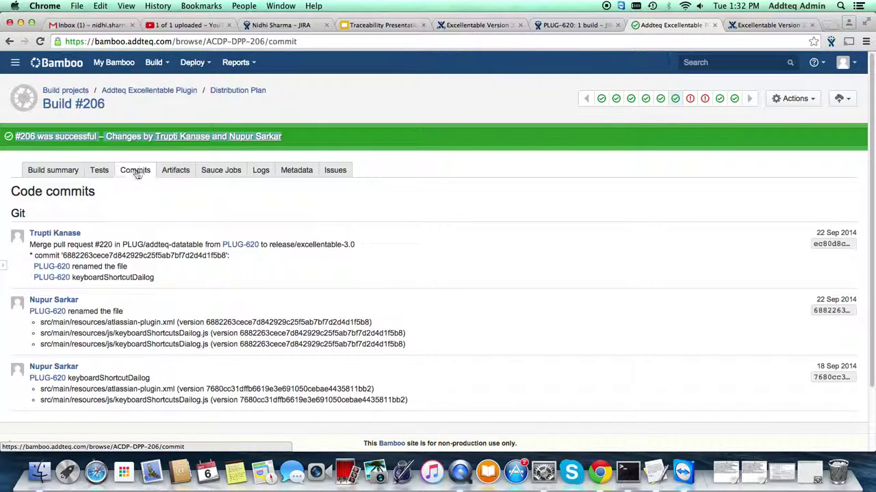
{"action": "left_click", "coordinate": [176, 171]}
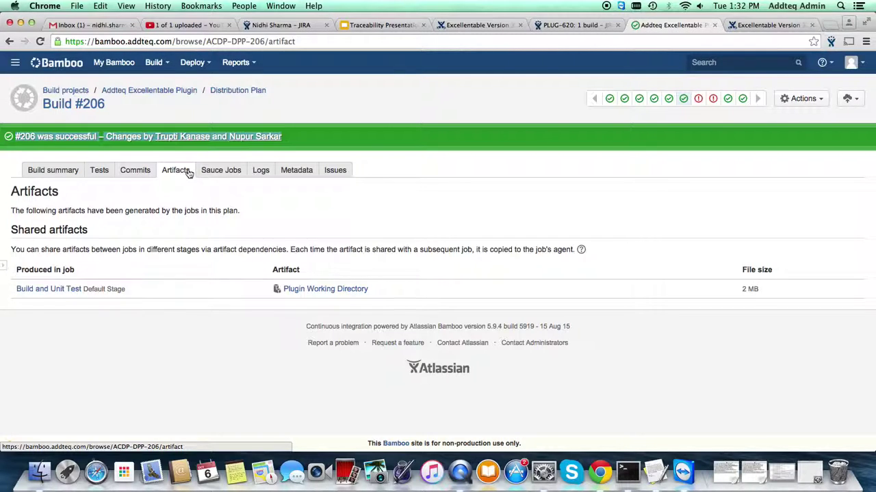
{"action": "left_click", "coordinate": [261, 172]}
{"action": "left_click", "coordinate": [294, 171]}
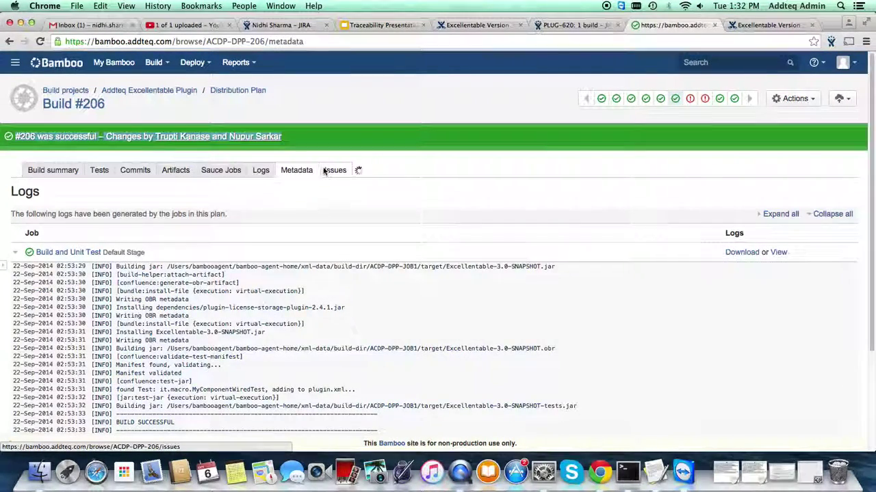
{"action": "left_click", "coordinate": [328, 172]}
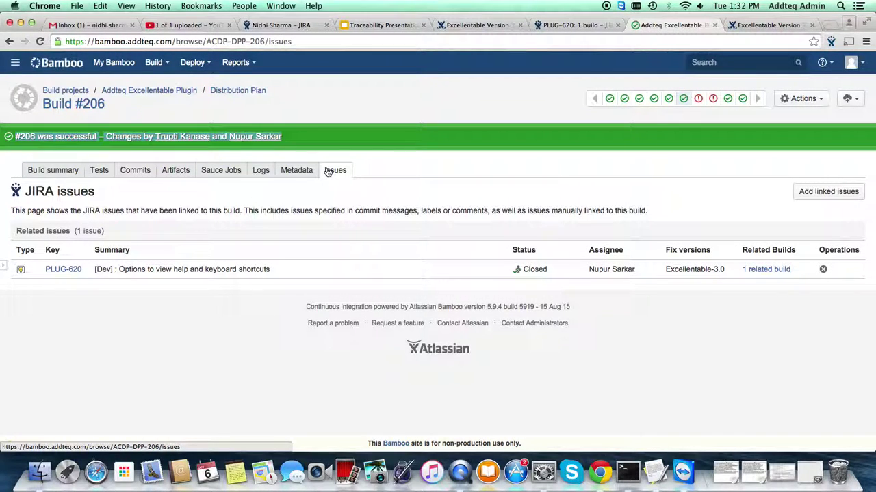
Open PLUG-620 from the build's related issues and highlight the Integration deployment environment in its development details
{"action": "left_click", "coordinate": [61, 270]}
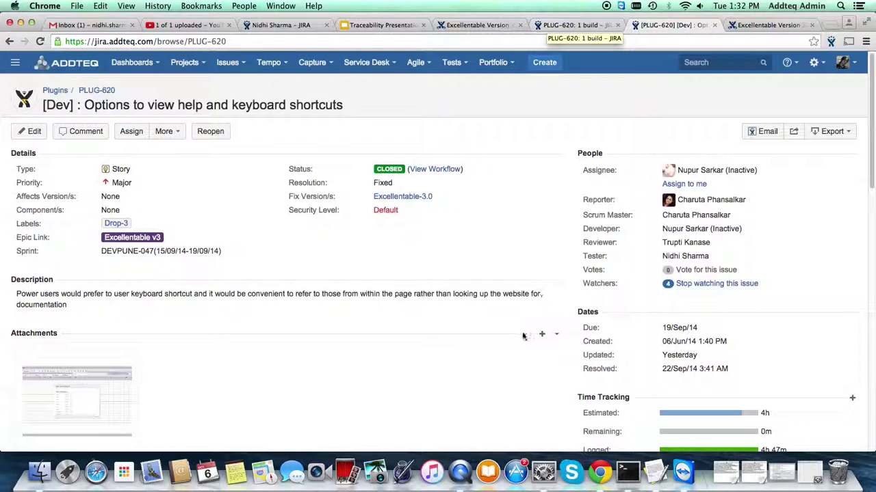
{"action": "scroll", "coordinate": [431, 344], "scroll_direction": "down", "scroll_amount": 1}
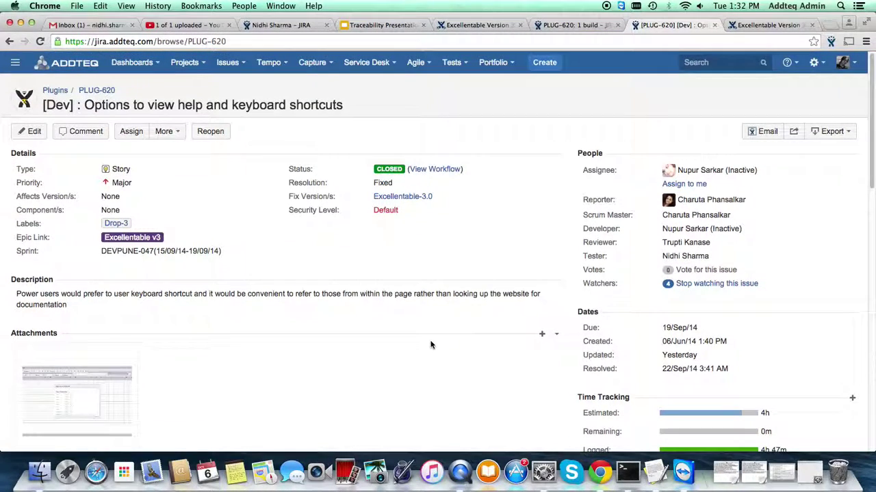
{"action": "scroll", "coordinate": [431, 345], "scroll_direction": "down", "scroll_amount": 3}
{"action": "scroll", "coordinate": [430, 345], "scroll_direction": "down", "scroll_amount": 6}
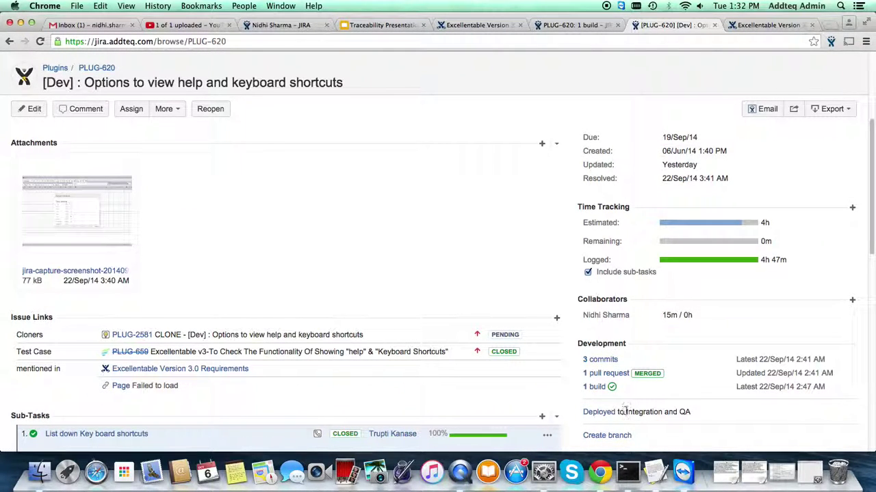
{"action": "left_click_drag", "start_coordinate": [626, 412], "coordinate": [662, 415]}
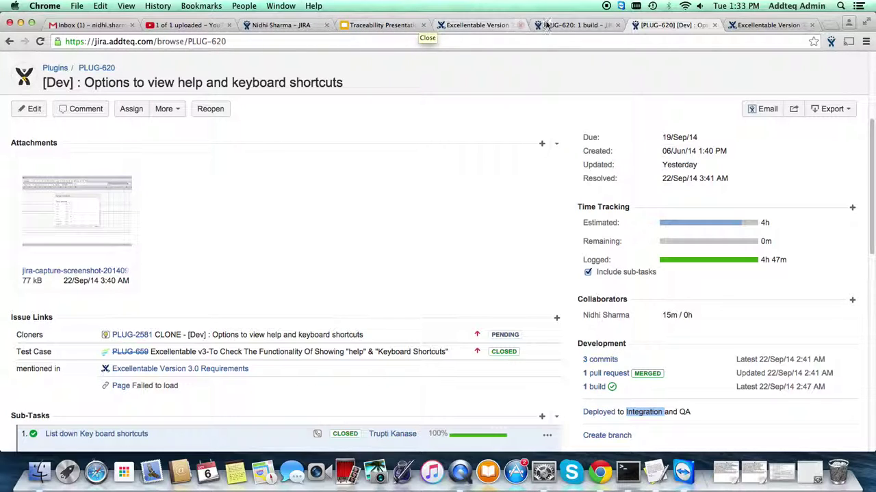
Present the Zephyr Test Management slide of the Traceability Presentation full screen, and exit the slideshow
{"action": "left_click", "coordinate": [385, 25]}
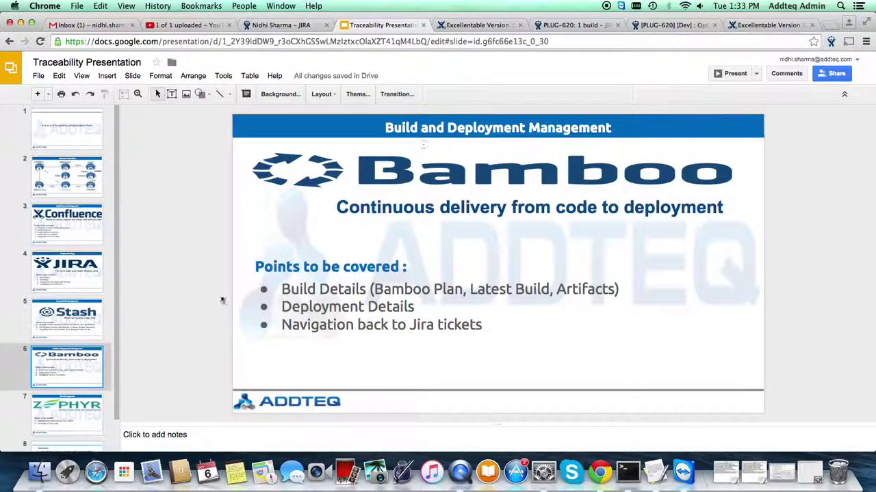
{"action": "left_click", "coordinate": [53, 415]}
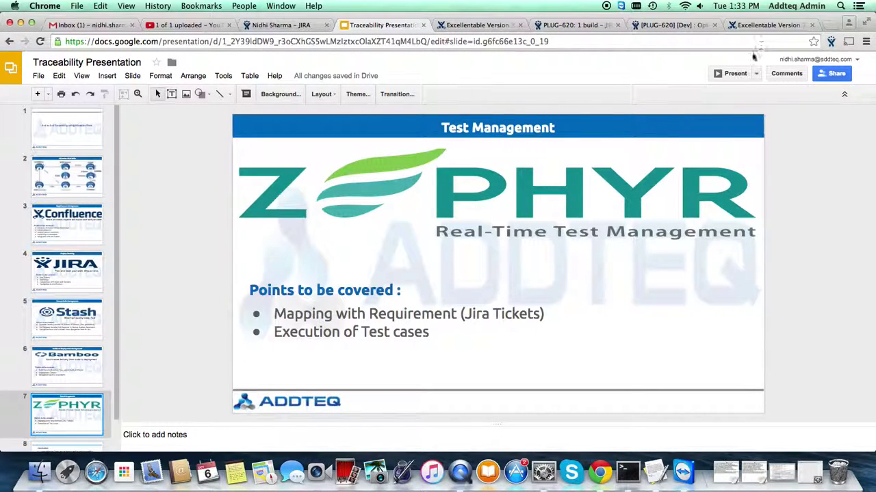
{"action": "left_click", "coordinate": [720, 74]}
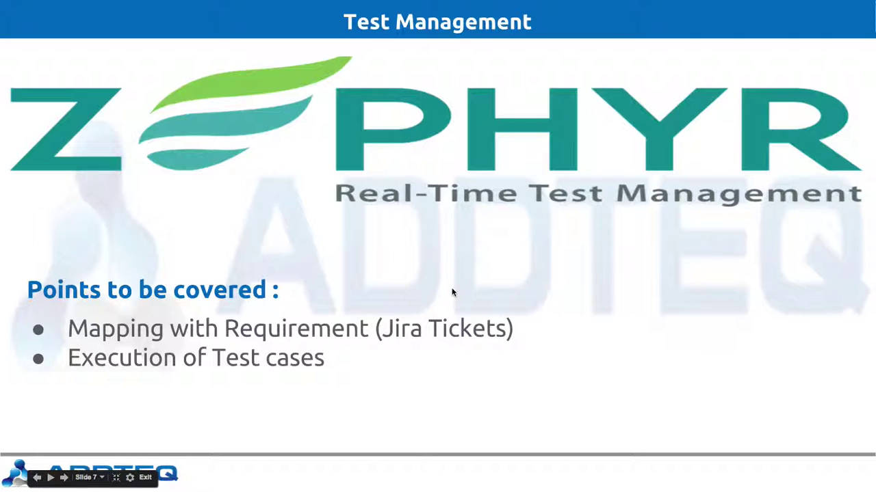
{"action": "key", "text": "Escape"}
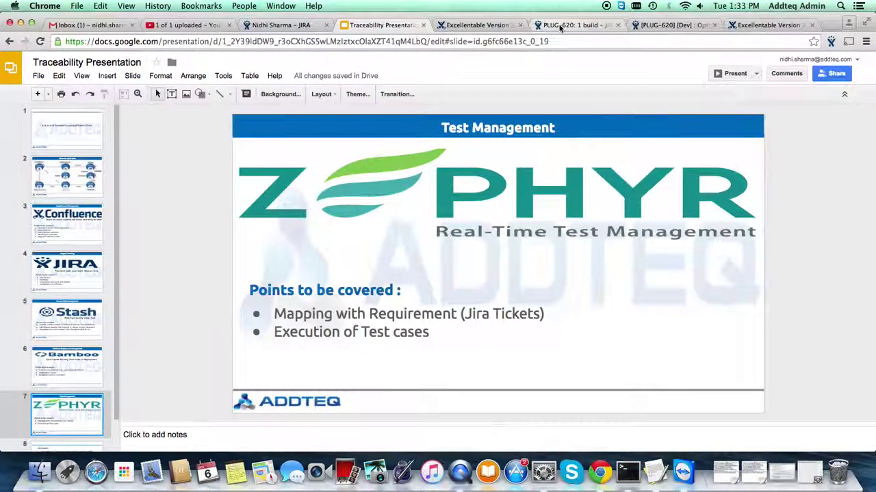
Return to the PLUG-620 story, close its build list, and view the test case among its issue links
{"action": "left_click", "coordinate": [560, 26]}
{"action": "left_click", "coordinate": [694, 388]}
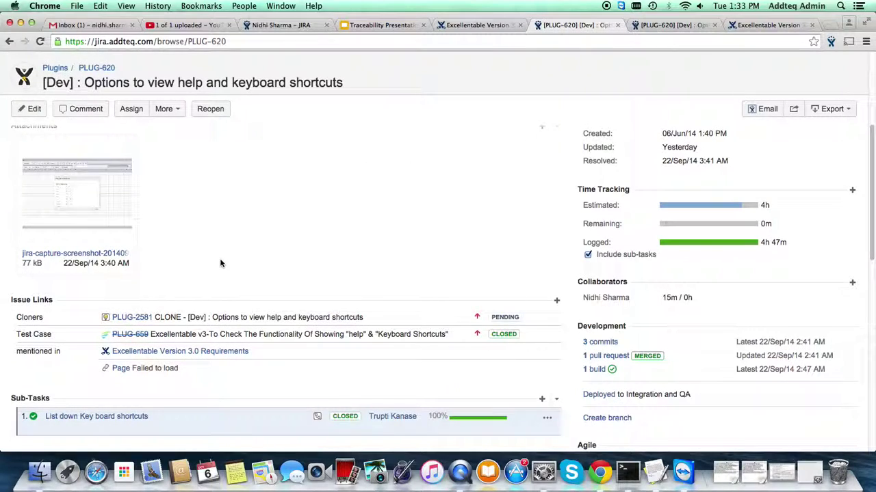
{"action": "scroll", "coordinate": [220, 263], "scroll_direction": "down", "scroll_amount": 1}
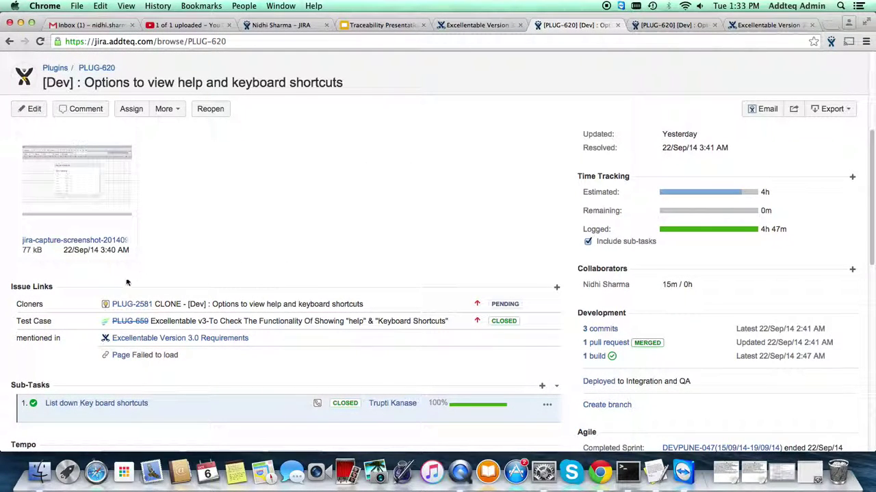
Highlight the Issue Links heading of PLUG-620 and open the linked test case PLUG-659 in a new tab
{"action": "double_click", "coordinate": [37, 289]}
{"action": "left_click_drag", "start_coordinate": [37, 288], "coordinate": [16, 288]}
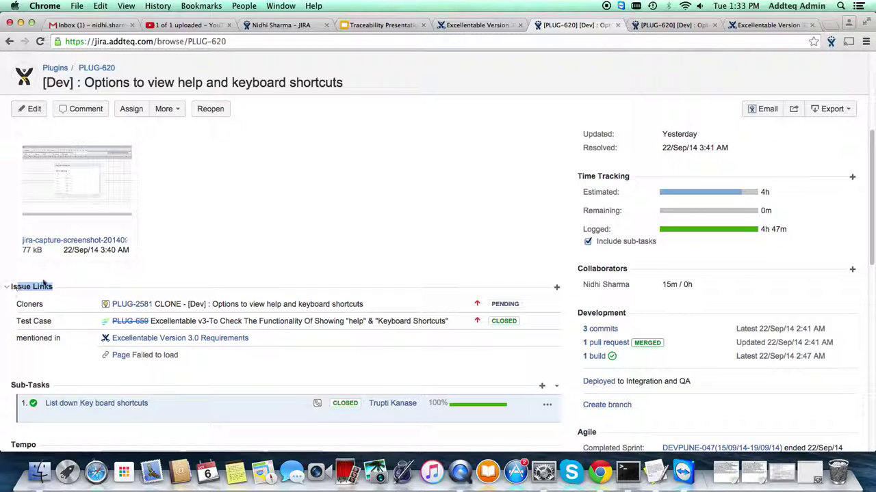
{"action": "right_click", "coordinate": [123, 326]}
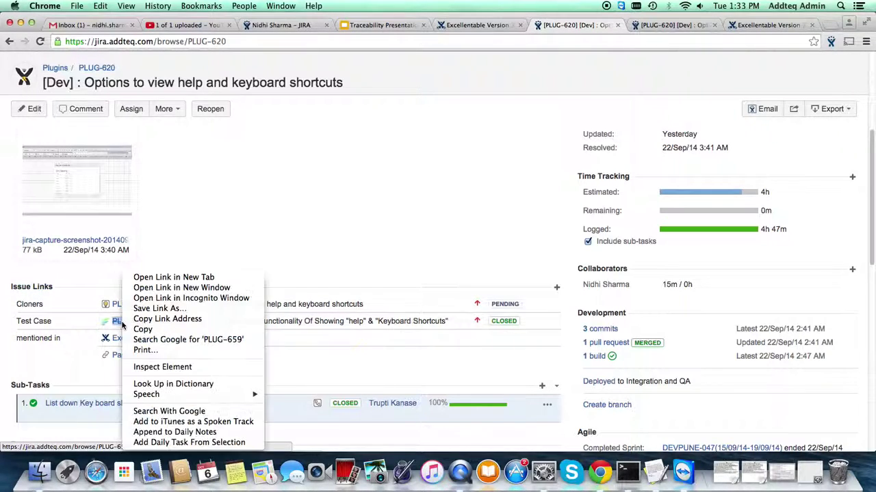
{"action": "left_click", "coordinate": [150, 277]}
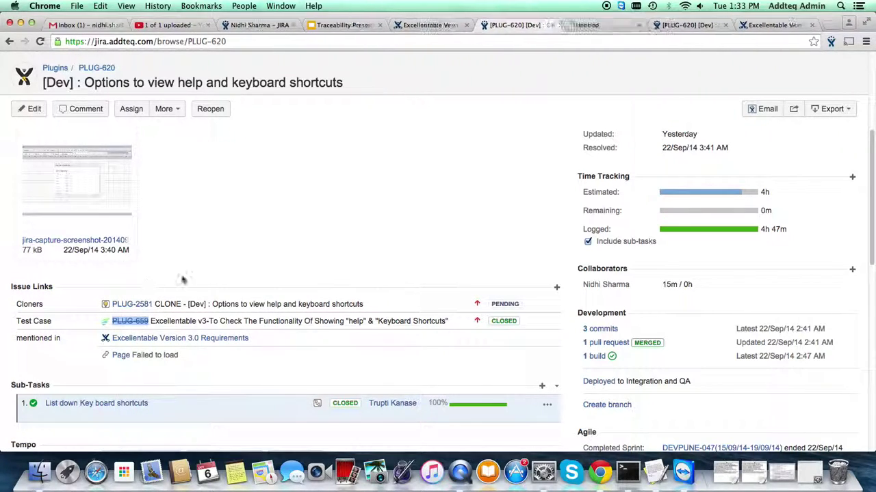
{"action": "left_click", "coordinate": [582, 25]}
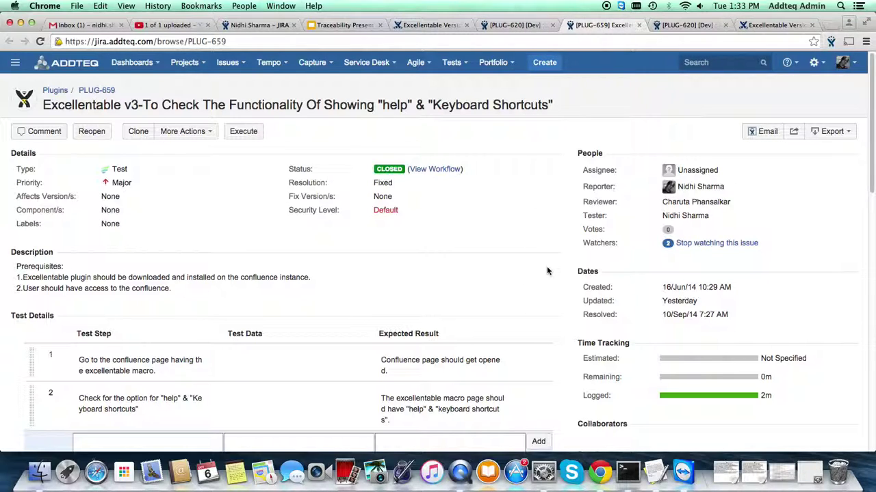
Execute the test PLUG-659 by adding it to the existing Ad hoc test cycle of version Excellentable-3.0
{"action": "left_click", "coordinate": [241, 131]}
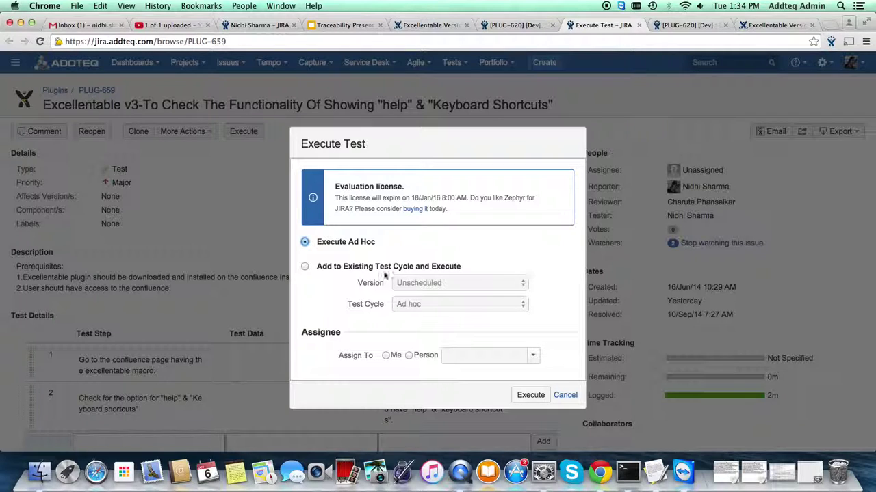
{"action": "left_click", "coordinate": [304, 267]}
{"action": "left_click", "coordinate": [474, 284]}
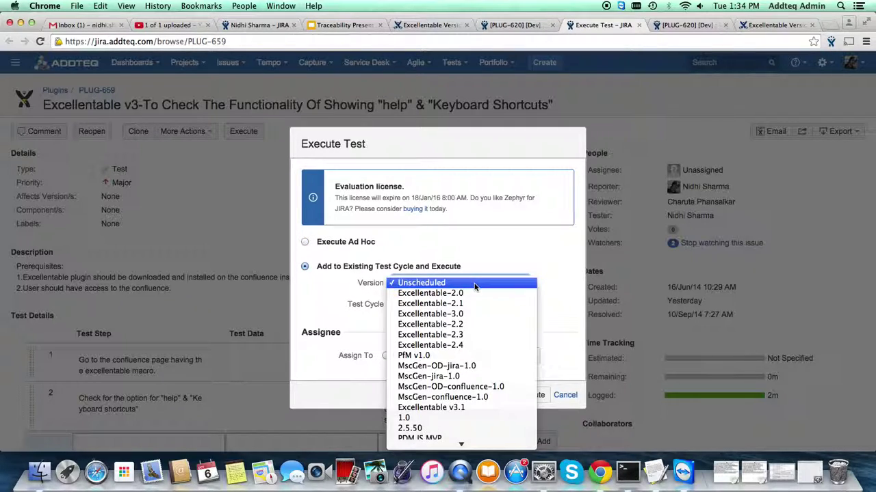
{"action": "left_click", "coordinate": [455, 314]}
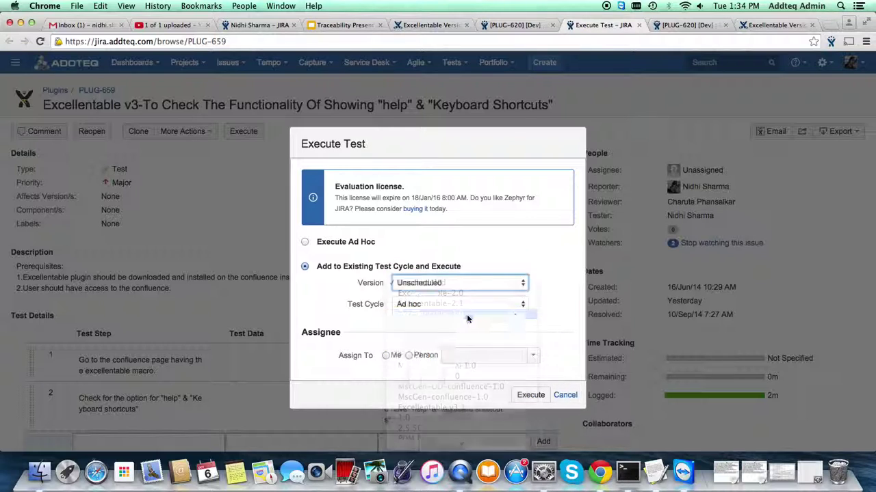
{"action": "left_click", "coordinate": [514, 308]}
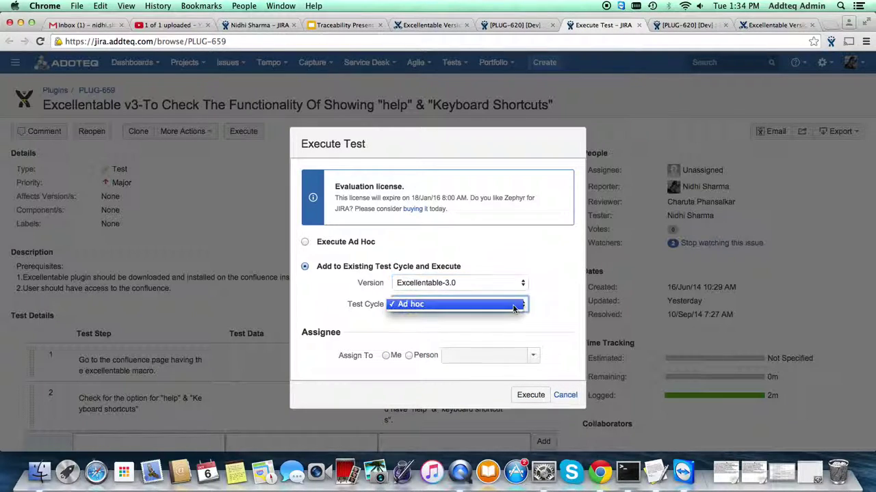
{"action": "left_click", "coordinate": [514, 308]}
{"action": "left_click", "coordinate": [527, 396]}
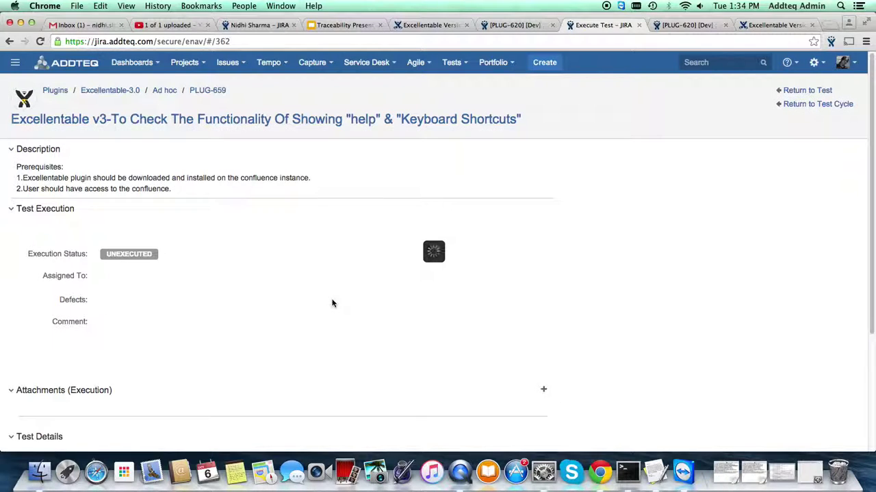
Set the execution status of test step 1, opening the Confluence page with the macro, to PASS
{"action": "scroll", "coordinate": [432, 334], "scroll_direction": "down", "scroll_amount": 5}
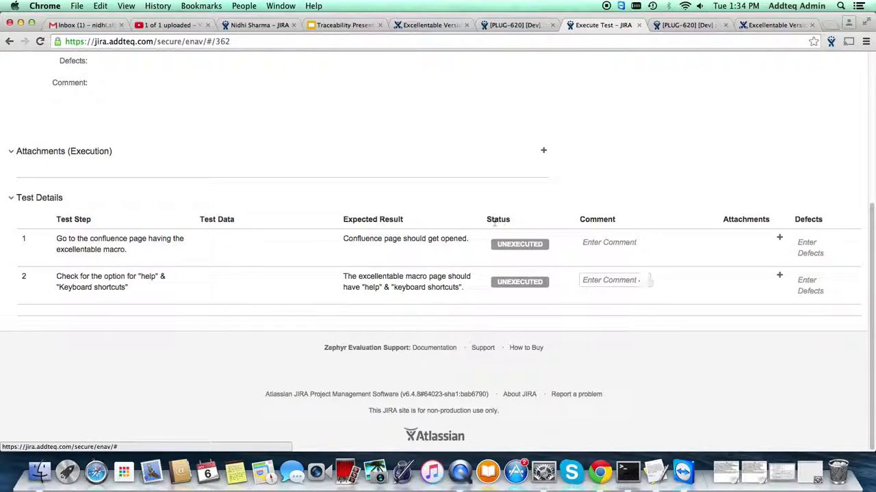
{"action": "left_click", "coordinate": [559, 245]}
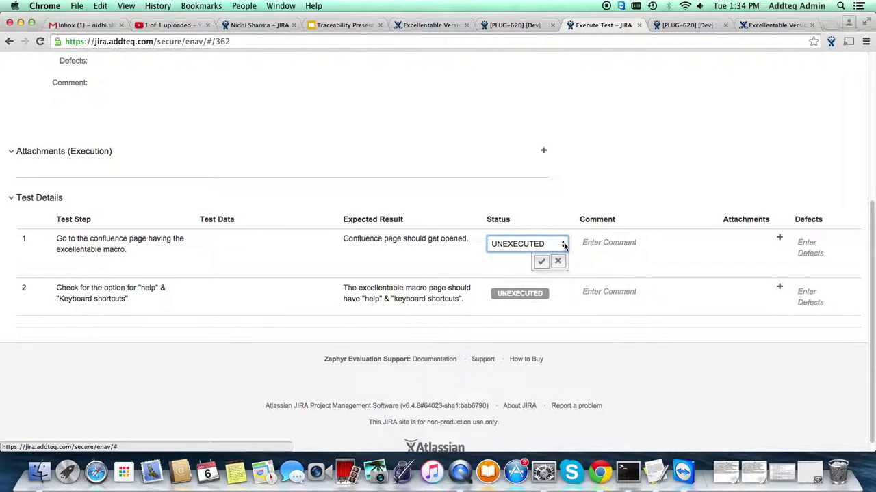
{"action": "left_click", "coordinate": [564, 246]}
{"action": "left_click", "coordinate": [506, 199]}
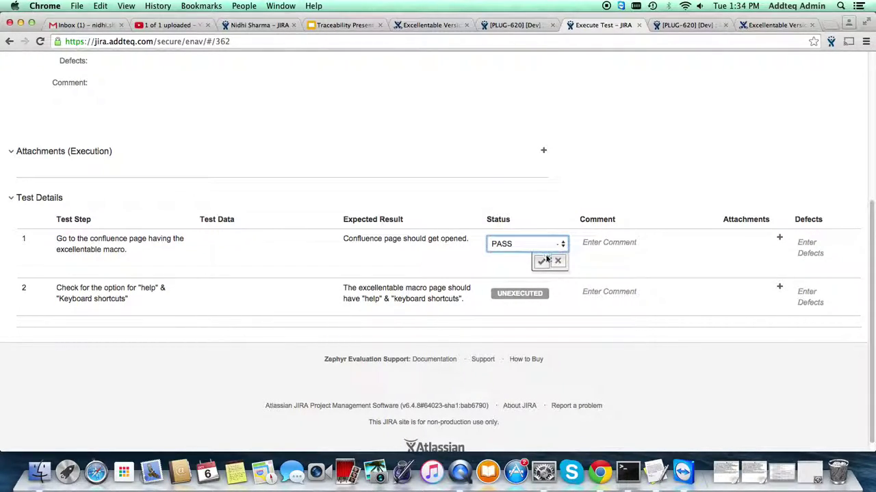
{"action": "left_click", "coordinate": [542, 261]}
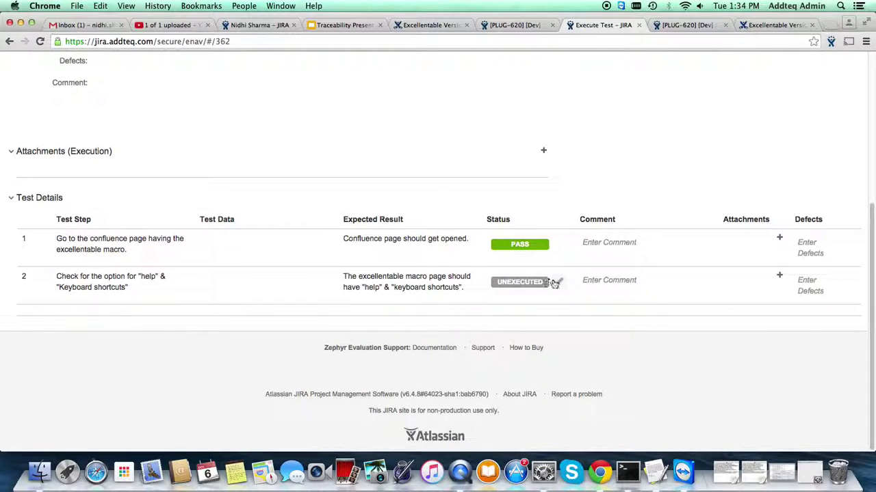
Set the execution status of test step 2, checking for the help and keyboard shortcuts options, to FAIL
{"action": "left_click", "coordinate": [559, 282]}
{"action": "left_click", "coordinate": [561, 281]}
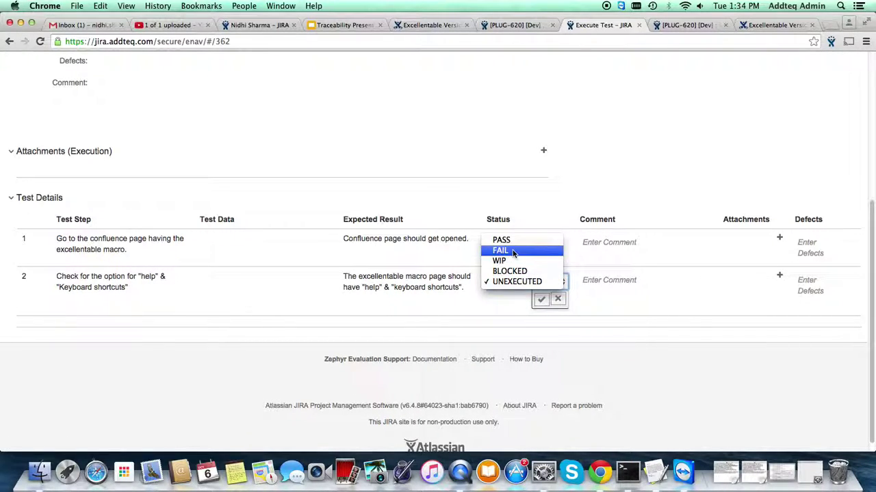
{"action": "left_click", "coordinate": [500, 250]}
{"action": "left_click", "coordinate": [541, 299]}
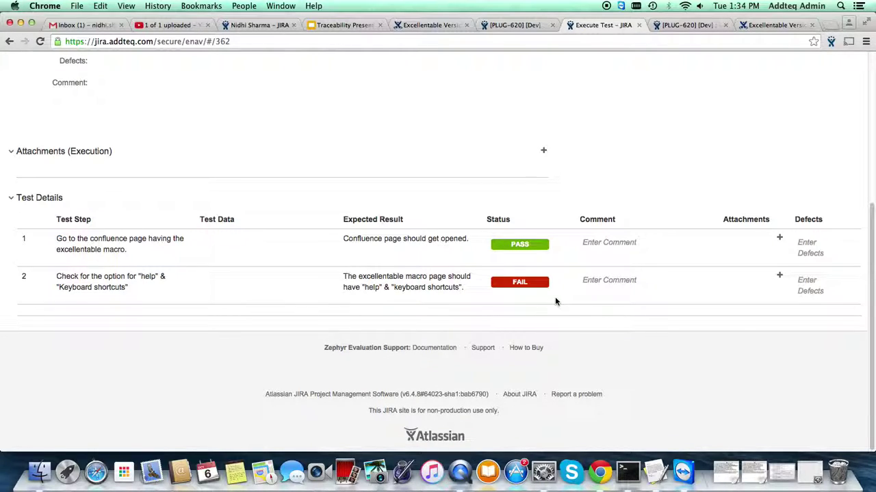
View the new issue form for logging a defect on test step 2, and close it without creating an issue
{"action": "left_click", "coordinate": [808, 285]}
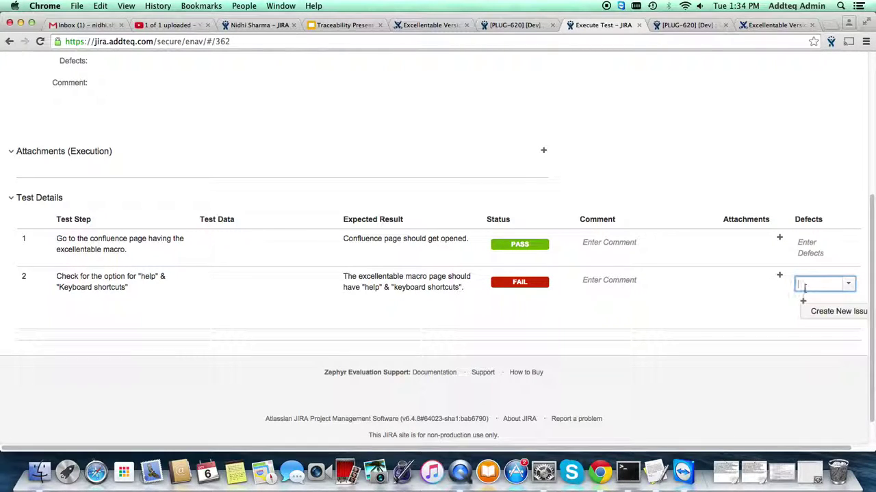
{"action": "left_click", "coordinate": [814, 312]}
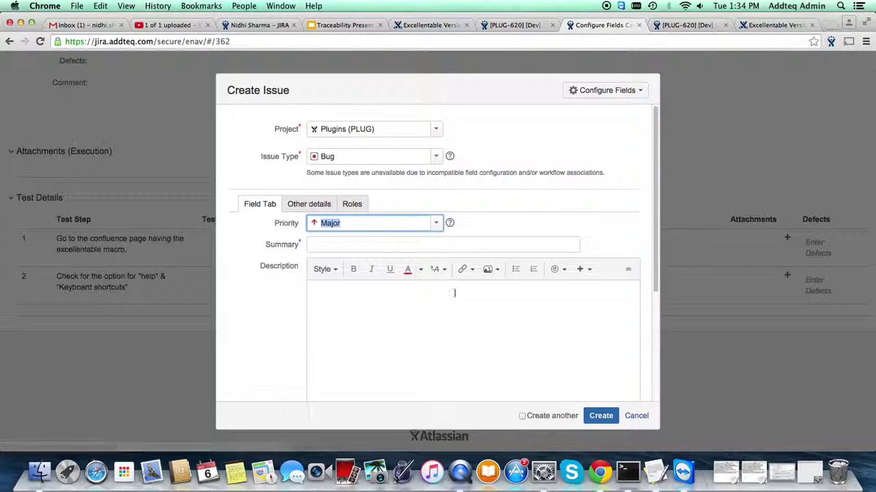
{"action": "left_click", "coordinate": [636, 416]}
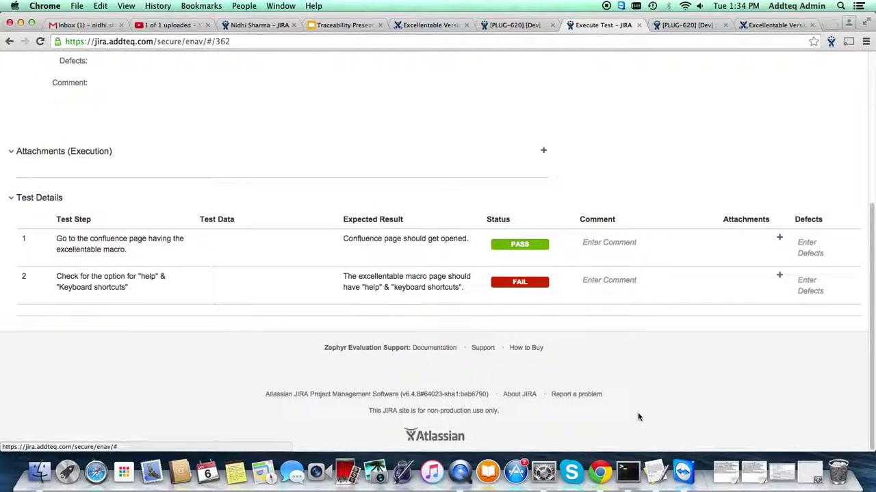
{"action": "scroll", "coordinate": [375, 258], "scroll_direction": "up", "scroll_amount": 5}
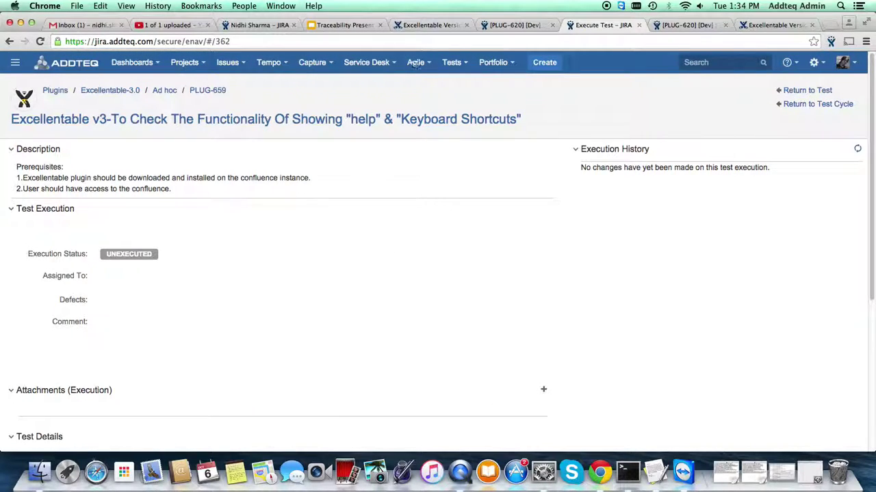
Revisit the Excellentable Version 3.0 Requirements page and the PLUG-620 story, viewing the story's commit list and build list
{"action": "left_click", "coordinate": [413, 25]}
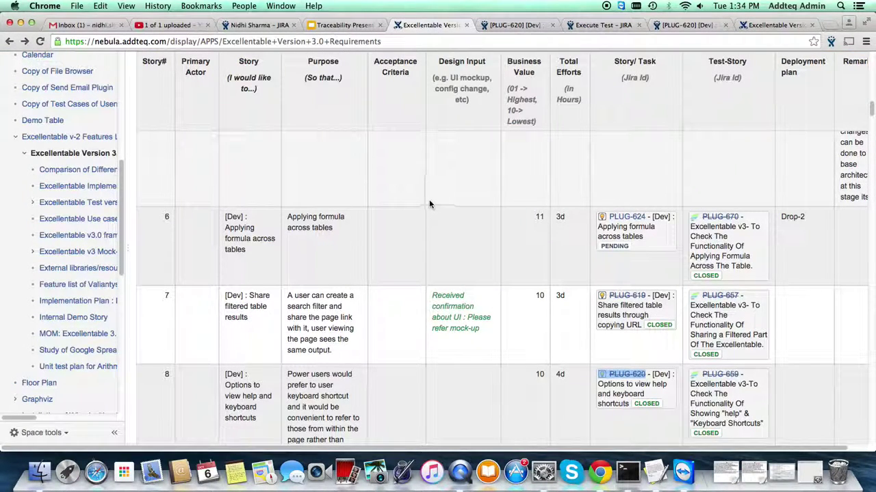
{"action": "left_click", "coordinate": [495, 26]}
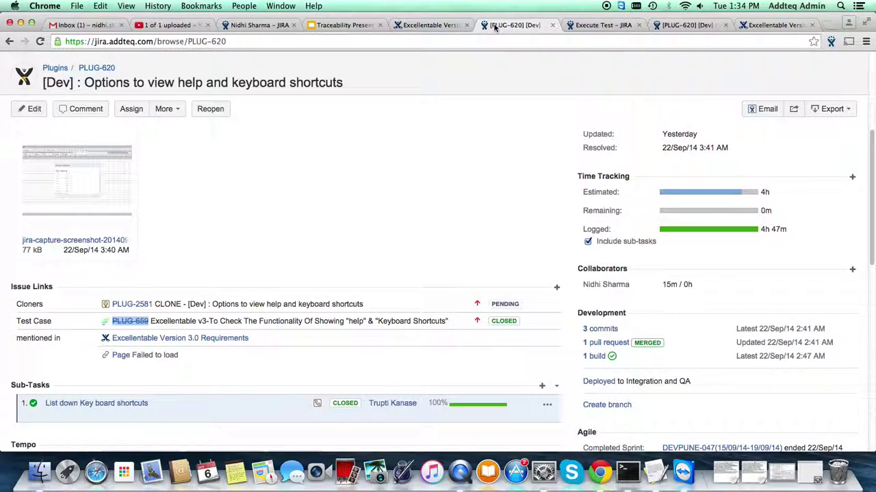
{"action": "left_click", "coordinate": [586, 330]}
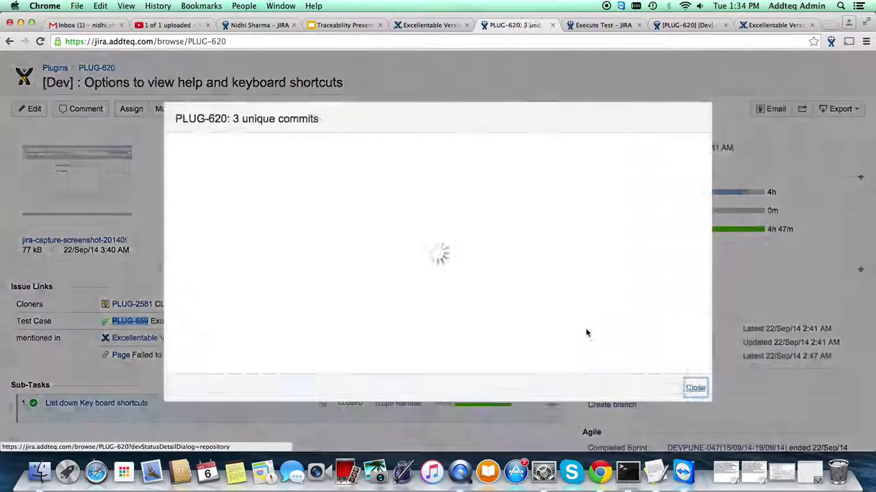
{"action": "left_click", "coordinate": [692, 388]}
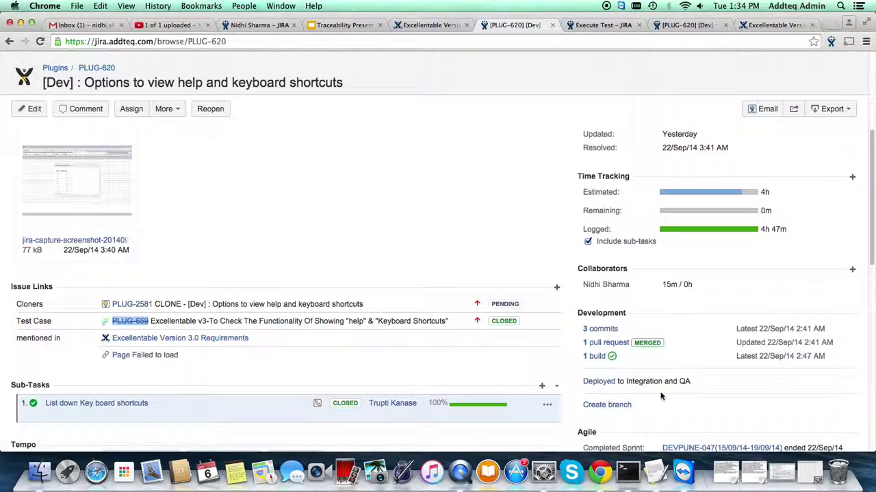
{"action": "left_click", "coordinate": [595, 357]}
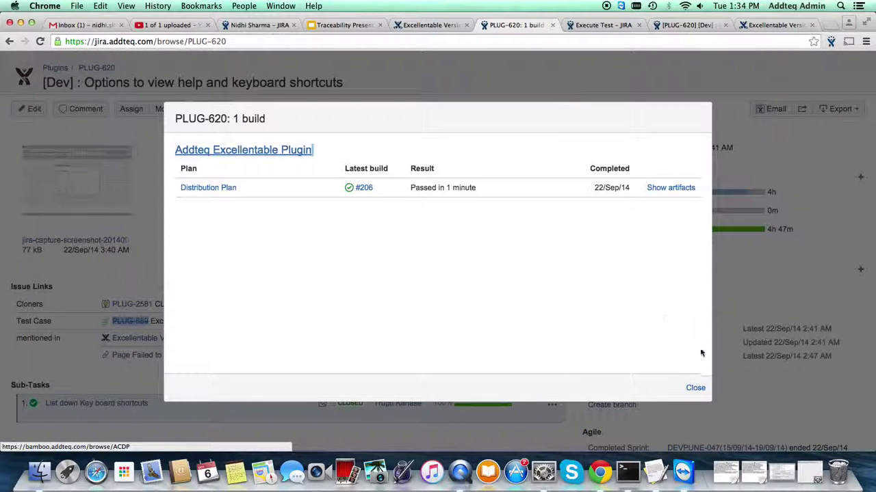
{"action": "left_click", "coordinate": [695, 388]}
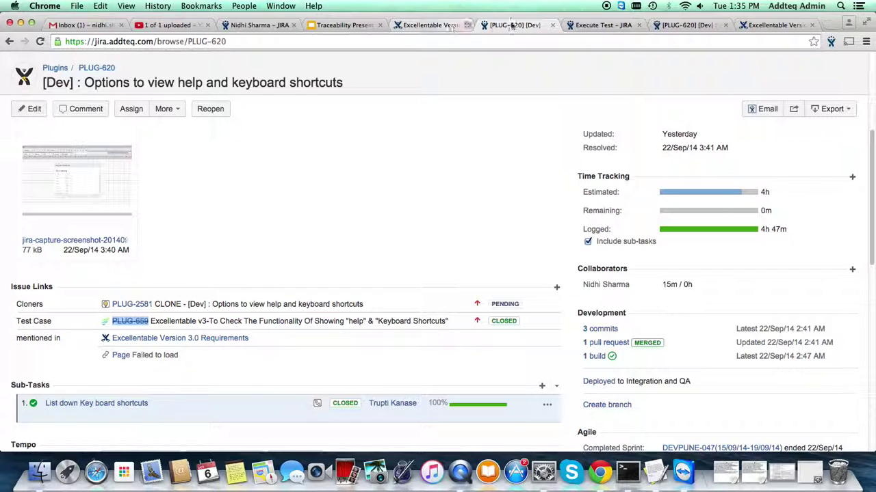
{"action": "left_click", "coordinate": [664, 25]}
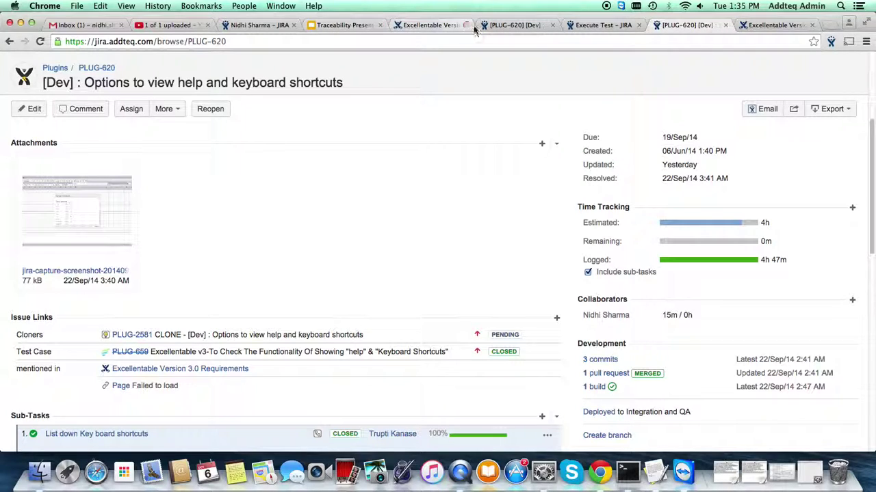
Present the Conclusion slide of the Traceability Presentation full screen, and exit the slideshow
{"action": "left_click", "coordinate": [345, 25]}
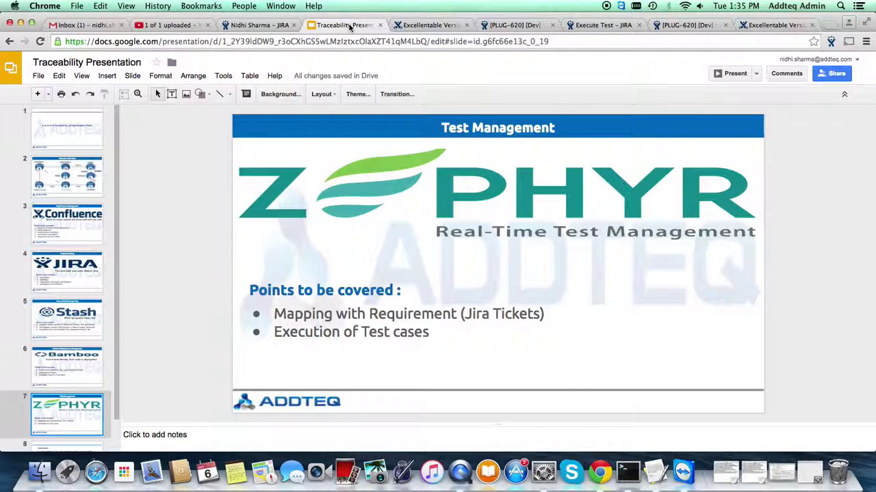
{"action": "scroll", "coordinate": [69, 424], "scroll_direction": "down", "scroll_amount": 1}
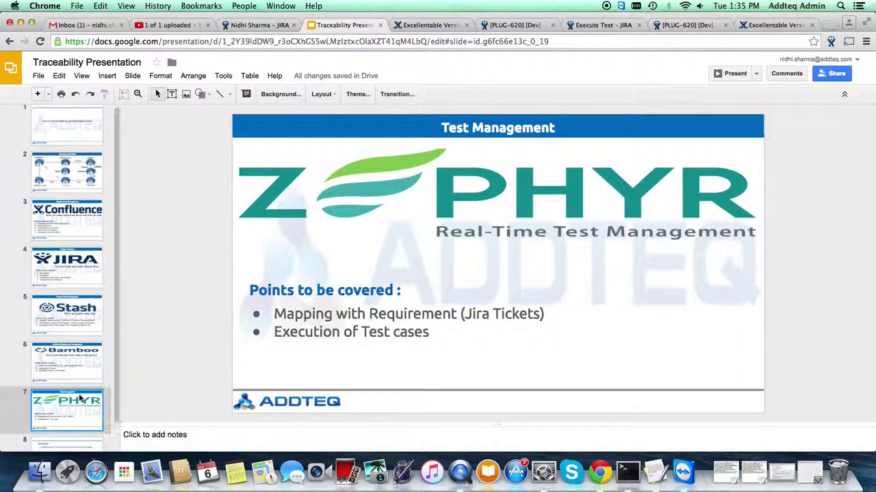
{"action": "left_click", "coordinate": [67, 435]}
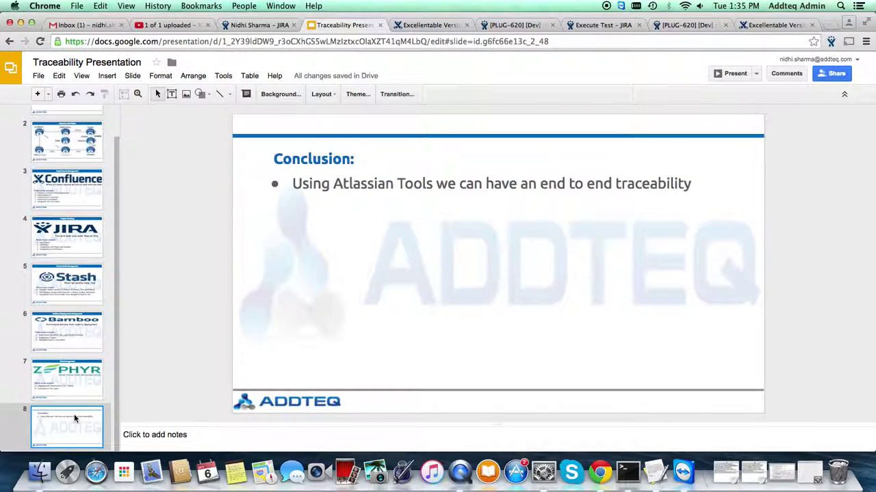
{"action": "left_click", "coordinate": [720, 76]}
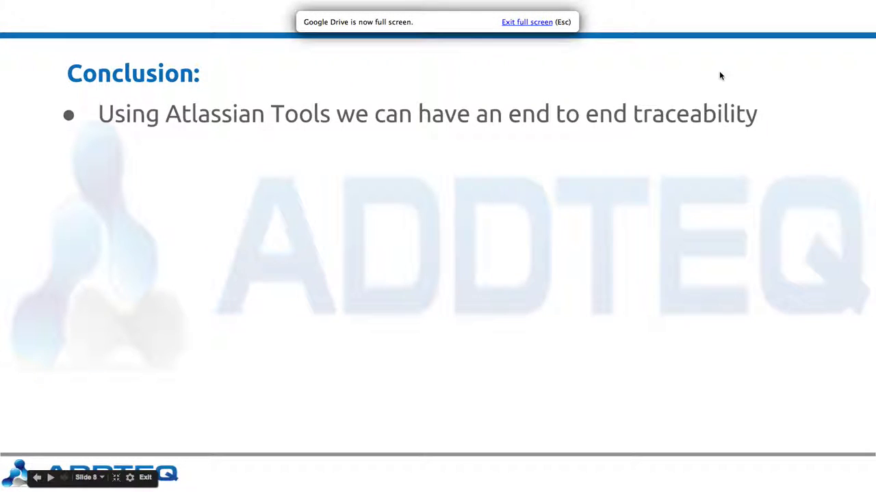
{"action": "key", "text": "Escape"}
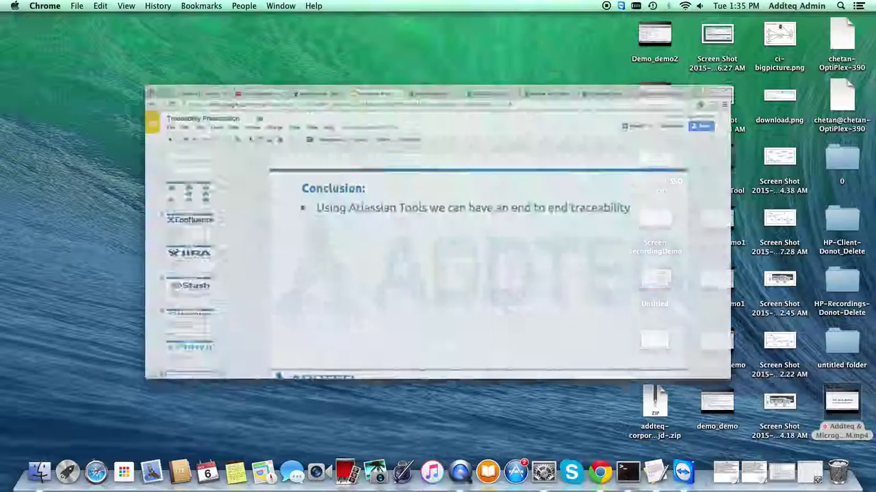